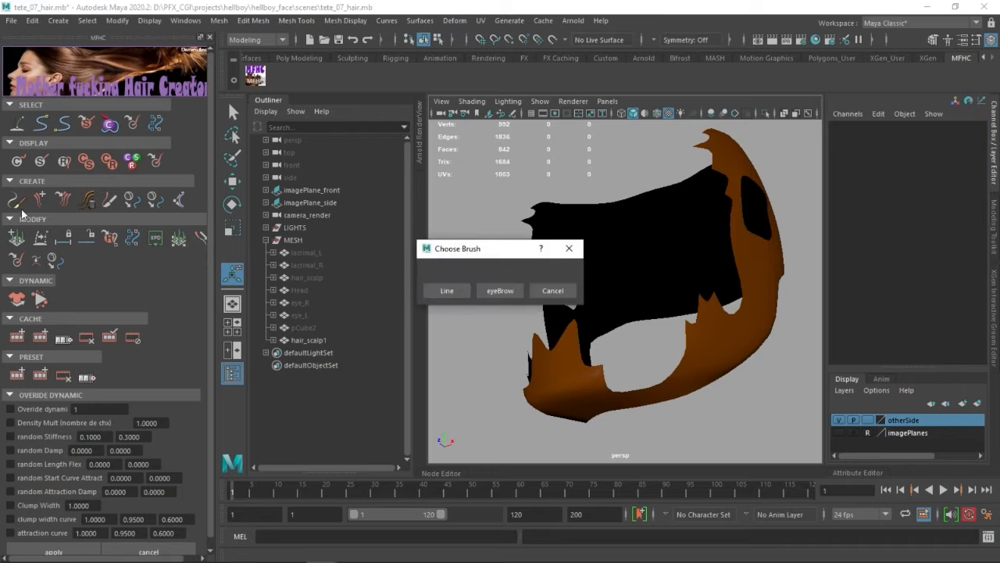
pyautogui.click(446, 290)
pyautogui.moveTo(562, 336)
pyautogui.mouseDown()
pyautogui.moveTo(615, 392)
pyautogui.moveTo(573, 387)
pyautogui.mouseUp()
pyautogui.hotkey('ctrl', 'z')
# Step: Make the hair_scalp1 mesh paintable for Paint Effects strokes
pyautogui.click(509, 21)
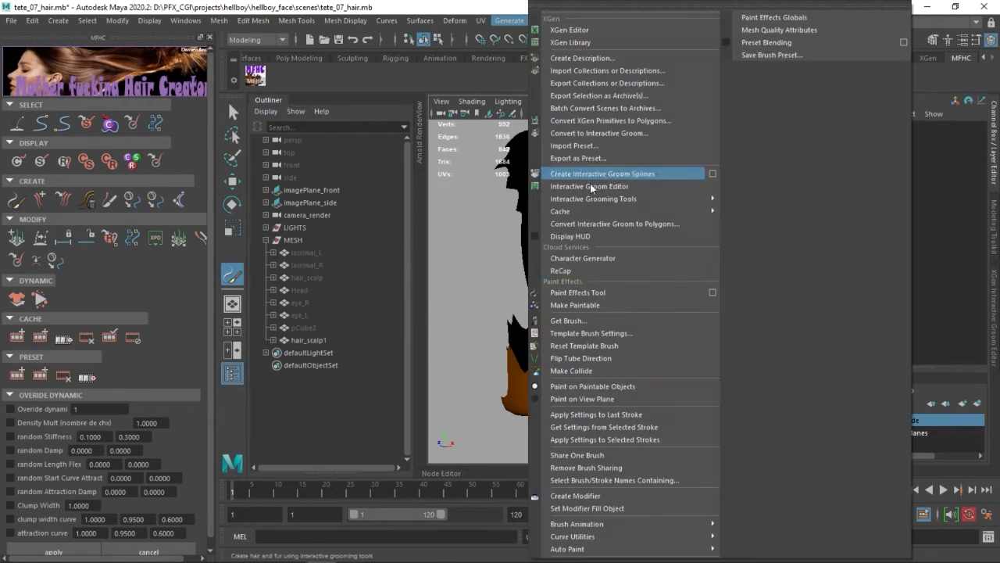
pyautogui.click(472, 263)
pyautogui.press('q')
pyautogui.click(525, 364)
pyautogui.click(512, 22)
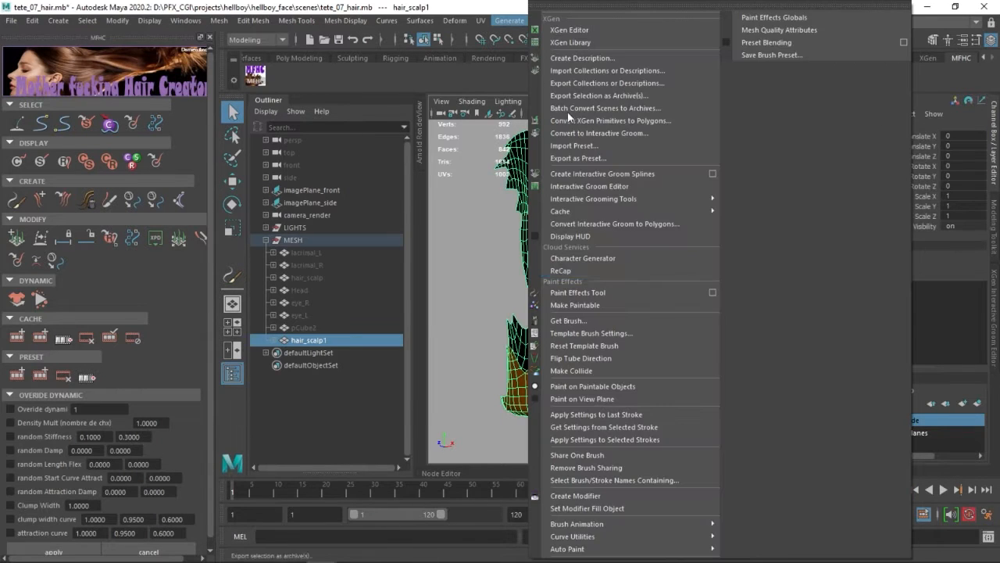
pyautogui.click(575, 305)
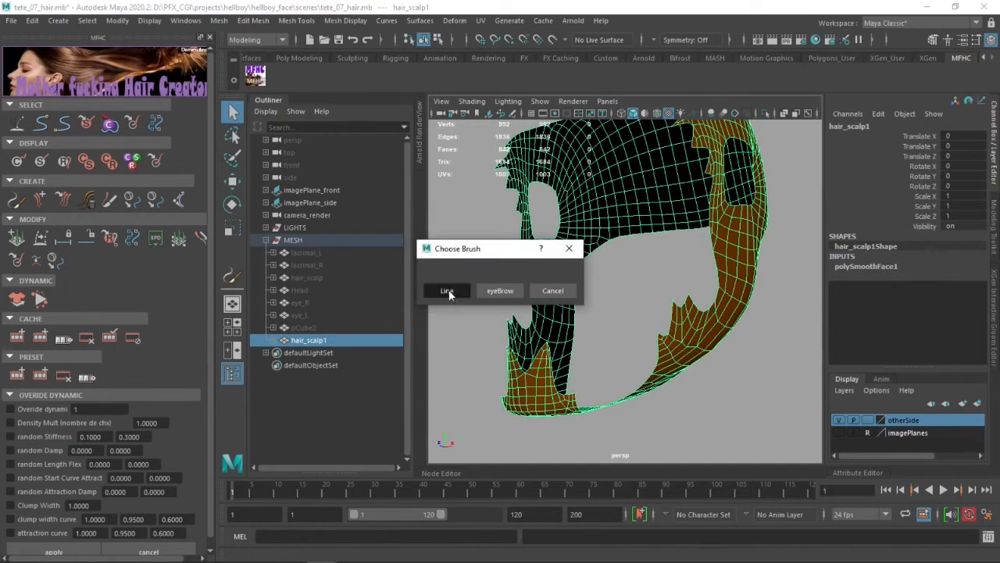
# Step: Start the Line hair brush and paint guide strokes over the front of the chin on hair_scalp1
pyautogui.click(447, 291)
pyautogui.keyDown('alt'); pyautogui.moveTo(500, 297); pyautogui.dragTo(592, 298); pyautogui.keyUp('alt')
pyautogui.moveTo(582, 355); pyautogui.dragTo(583, 356)
pyautogui.moveTo(583, 356)
pyautogui.keyDown('alt'); pyautogui.mouseDown()
pyautogui.moveTo(614, 352)
pyautogui.moveTo(567, 386)
pyautogui.moveTo(652, 315)
pyautogui.moveTo(611, 240)
pyautogui.mouseUp(); pyautogui.keyUp('alt')
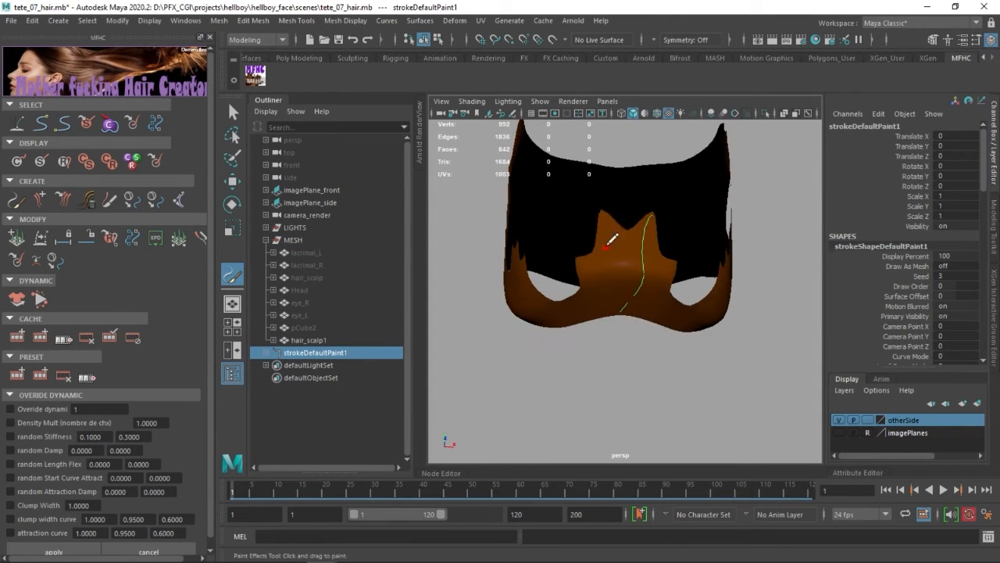
pyautogui.moveTo(610, 316); pyautogui.dragTo(615, 214)
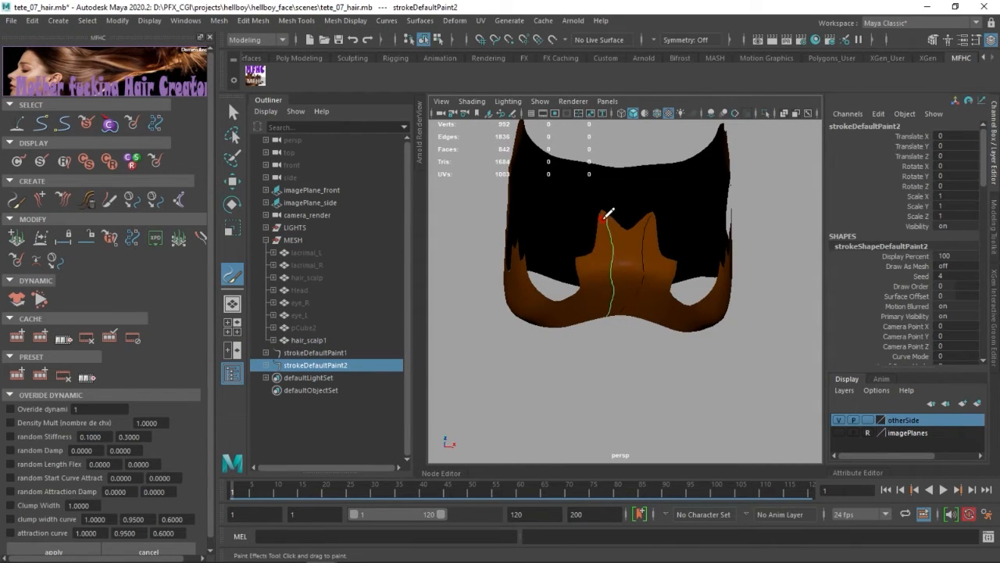
pyautogui.moveTo(599, 305); pyautogui.dragTo(600, 317)
pyautogui.moveTo(585, 262)
pyautogui.mouseDown()
pyautogui.moveTo(586, 319)
pyautogui.moveTo(569, 324)
pyautogui.mouseUp()
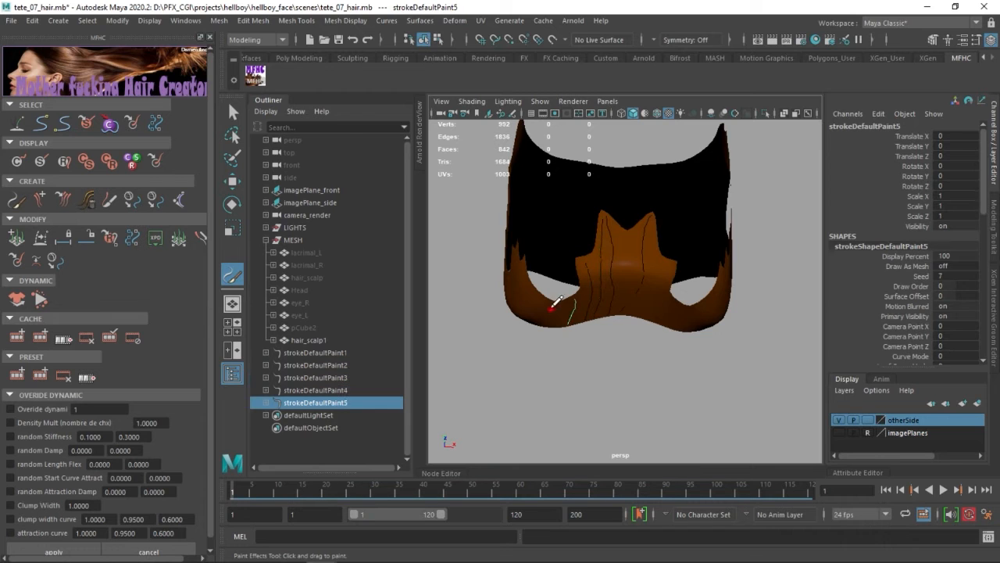
pyautogui.moveTo(630, 282); pyautogui.dragTo(626, 307)
pyautogui.moveTo(658, 260)
pyautogui.mouseDown()
pyautogui.moveTo(661, 311)
pyautogui.moveTo(698, 322)
pyautogui.moveTo(678, 319)
pyautogui.mouseUp()
# Step: Paint a series of curved guide strokes along one side of the jaw, following the beard's growth direction
pyautogui.moveTo(604, 247); pyautogui.dragTo(658, 306)
pyautogui.moveTo(604, 288); pyautogui.dragTo(647, 311)
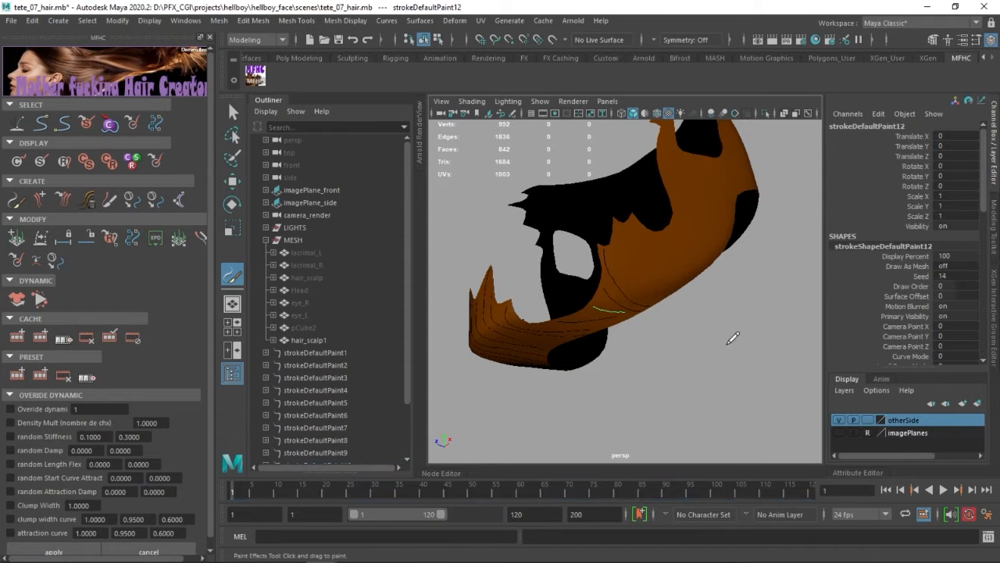
pyautogui.moveTo(615, 219)
pyautogui.mouseDown()
pyautogui.moveTo(659, 300)
pyautogui.moveTo(672, 286)
pyautogui.mouseUp()
pyautogui.moveTo(678, 305)
pyautogui.keyDown('alt'); pyautogui.mouseDown()
pyautogui.moveTo(694, 336)
pyautogui.moveTo(674, 319)
pyautogui.mouseUp(); pyautogui.keyUp('alt')
pyautogui.moveTo(624, 294); pyautogui.dragTo(668, 327)
pyautogui.moveTo(639, 280); pyautogui.dragTo(643, 291)
pyautogui.moveTo(644, 257); pyautogui.dragTo(704, 295)
# Step: Paint guide strokes up the cheek, around the ear opening and across the temple on the same side
pyautogui.keyDown('alt'); pyautogui.moveTo(695, 235); pyautogui.dragTo(673, 293); pyautogui.keyUp('alt')
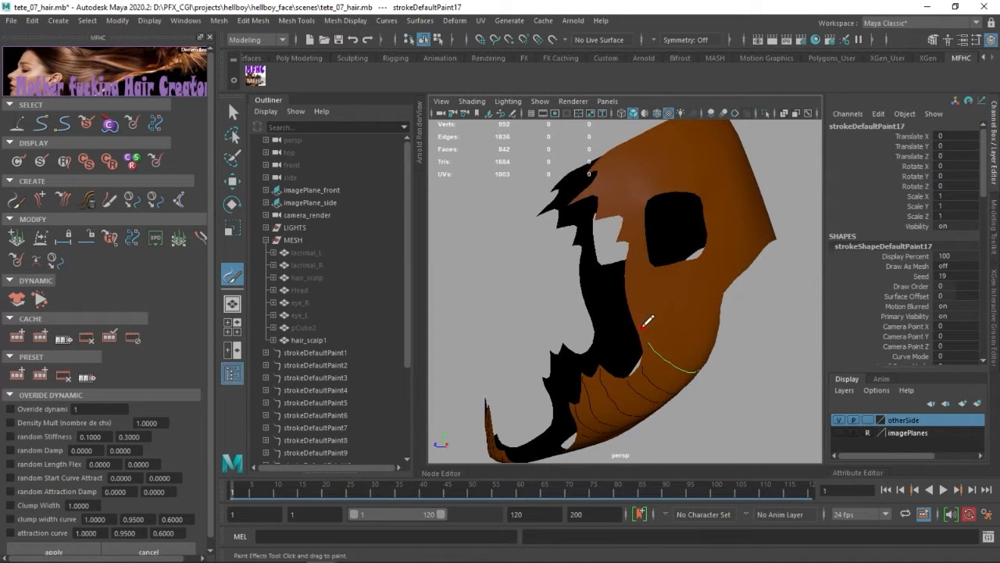
pyautogui.moveTo(631, 273); pyautogui.dragTo(755, 236)
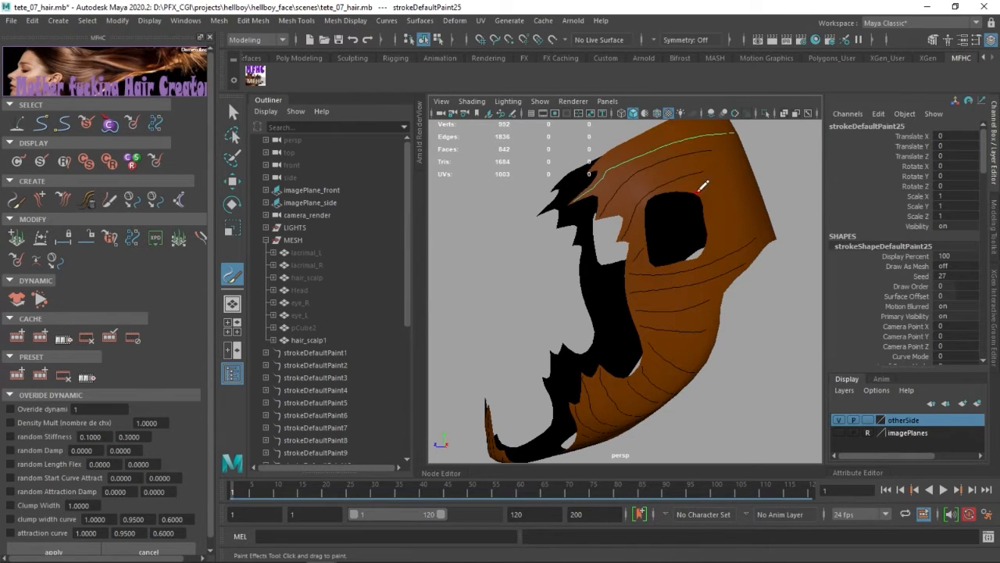
pyautogui.keyDown('alt'); pyautogui.moveTo(640, 266); pyautogui.dragTo(460, 289); pyautogui.keyUp('alt')
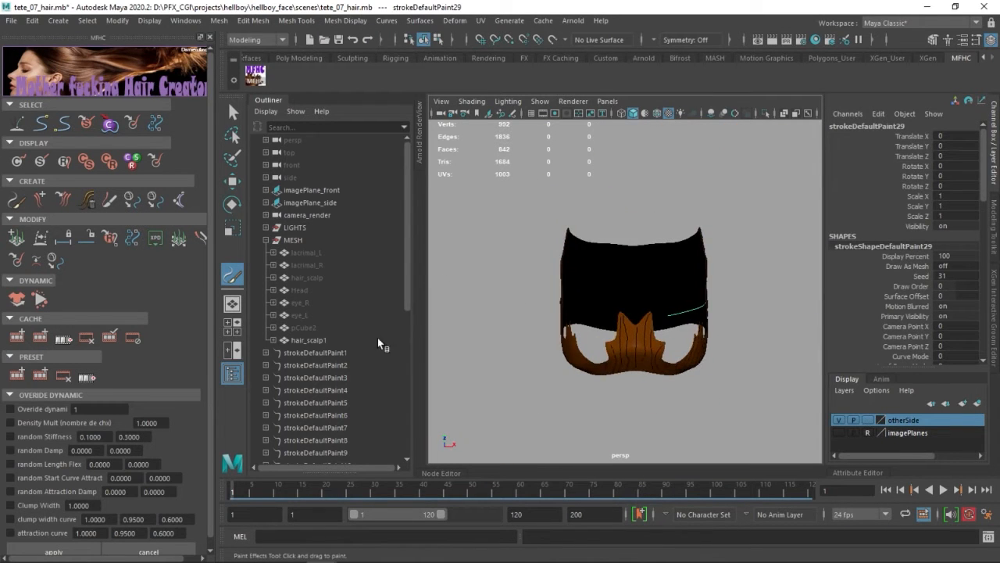
# Step: Add guide strokes near the centre of the chin, between the existing ones
pyautogui.keyDown('alt'); pyautogui.moveTo(688, 344); pyautogui.dragTo(599, 272); pyautogui.keyUp('alt')
pyautogui.keyDown('alt'); pyautogui.moveTo(599, 273); pyautogui.dragTo(688, 312, button='right'); pyautogui.keyUp('alt')
pyautogui.keyDown('alt'); pyautogui.moveTo(687, 312); pyautogui.dragTo(632, 191); pyautogui.keyUp('alt')
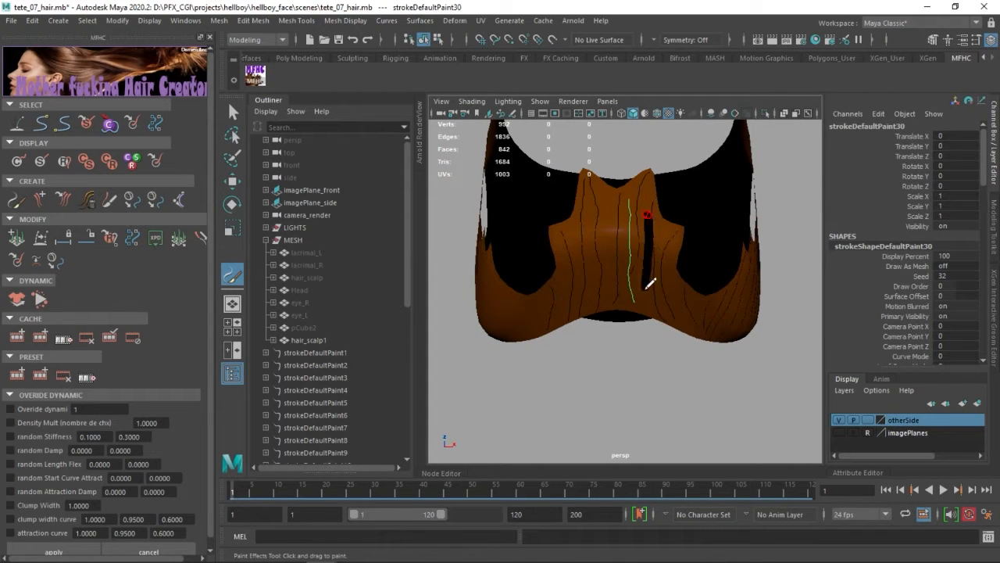
# Step: Fill the gaps between the jaw and cheek strokes with additional guide strokes, undoing the stray ones
pyautogui.moveTo(717, 307)
pyautogui.keyDown('alt'); pyautogui.mouseDown()
pyautogui.moveTo(588, 287)
pyautogui.moveTo(646, 289)
pyautogui.moveTo(632, 290)
pyautogui.moveTo(588, 213)
pyautogui.mouseUp(); pyautogui.keyUp('alt')
pyautogui.hotkey('ctrl', 'z')
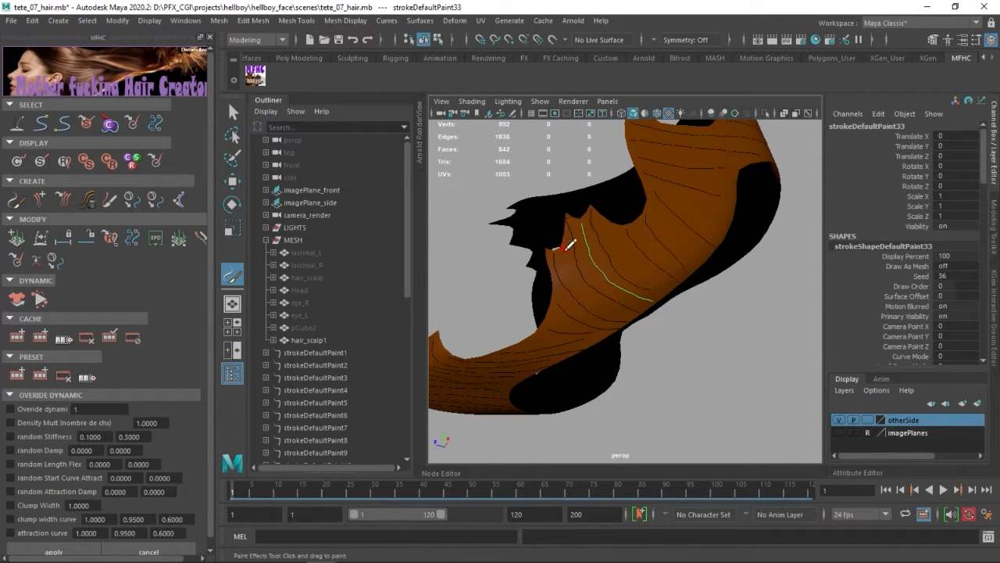
pyautogui.moveTo(662, 266)
pyautogui.keyDown('alt'); pyautogui.mouseDown()
pyautogui.moveTo(562, 286)
pyautogui.moveTo(631, 309)
pyautogui.moveTo(624, 297)
pyautogui.mouseUp(); pyautogui.keyUp('alt')
pyautogui.hotkey('ctrl', 'z')
pyautogui.hotkey('ctrl', 'z')
pyautogui.moveTo(695, 267)
pyautogui.keyDown('alt'); pyautogui.mouseDown()
pyautogui.moveTo(625, 225)
pyautogui.moveTo(670, 285)
pyautogui.mouseUp(); pyautogui.keyUp('alt')
pyautogui.moveTo(680, 228); pyautogui.dragTo(709, 261)
pyautogui.moveTo(710, 261)
pyautogui.keyDown('alt'); pyautogui.mouseDown()
pyautogui.moveTo(714, 247)
pyautogui.moveTo(630, 234)
pyautogui.mouseUp(); pyautogui.keyUp('alt')
pyautogui.moveTo(626, 237)
pyautogui.mouseDown()
pyautogui.moveTo(636, 268)
pyautogui.moveTo(675, 308)
pyautogui.mouseUp()
pyautogui.moveTo(682, 305)
pyautogui.keyDown('alt'); pyautogui.mouseDown()
pyautogui.moveTo(706, 279)
pyautogui.moveTo(684, 303)
pyautogui.moveTo(610, 300)
pyautogui.mouseUp(); pyautogui.keyUp('alt')
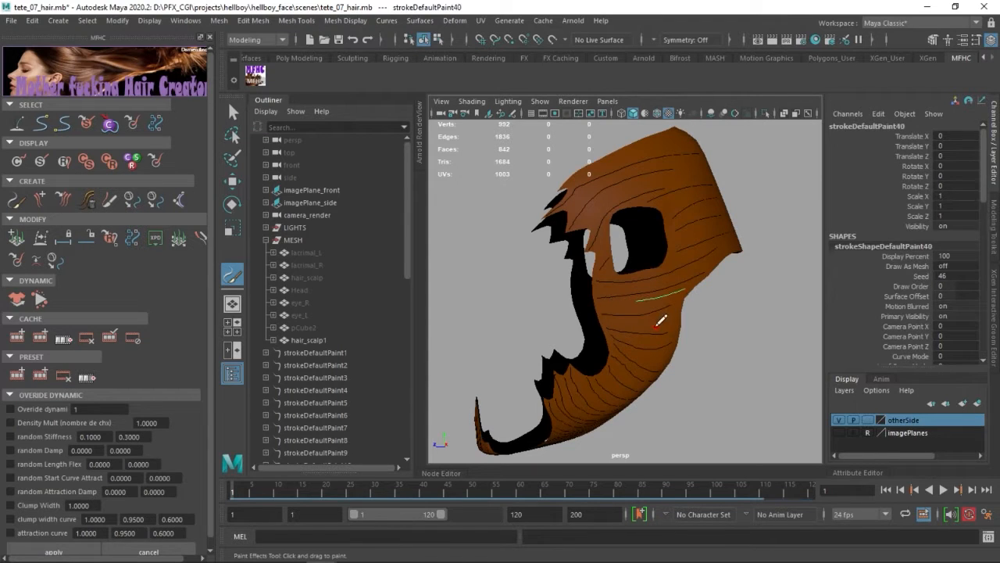
# Step: Paint more guide strokes between the existing ones around the ear opening and along the side of the head
pyautogui.keyDown('alt'); pyautogui.moveTo(639, 386); pyautogui.dragTo(641, 301, button='middle'); pyautogui.keyUp('alt')
pyautogui.moveTo(697, 264)
pyautogui.keyDown('alt'); pyautogui.mouseDown()
pyautogui.moveTo(607, 328)
pyautogui.moveTo(562, 294)
pyautogui.mouseUp(); pyautogui.keyUp('alt')
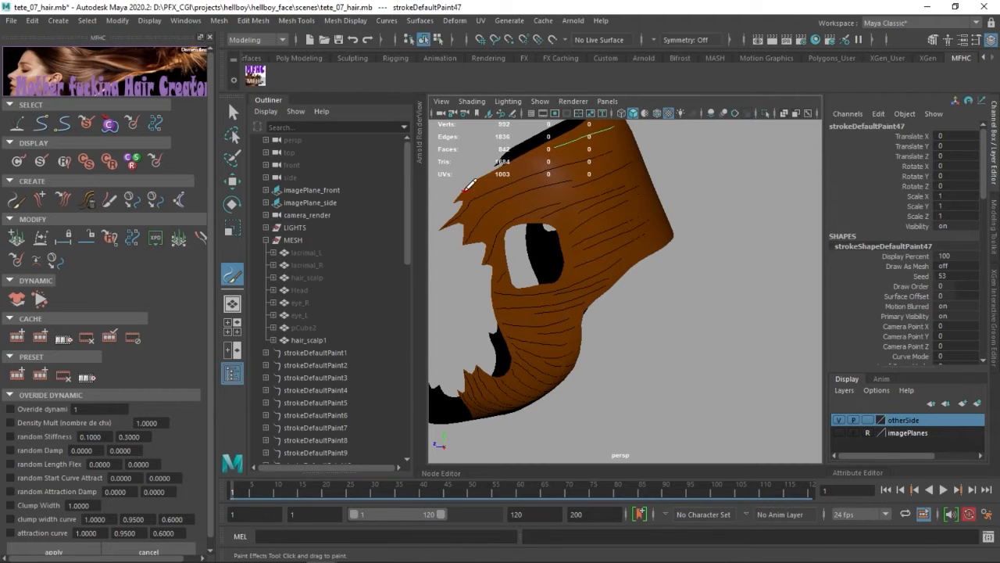
pyautogui.moveTo(549, 149); pyautogui.dragTo(617, 134)
# Step: Paint long guide strokes behind the ear, running towards the back of the head
pyautogui.moveTo(621, 217)
pyautogui.keyDown('alt'); pyautogui.mouseDown()
pyautogui.moveTo(577, 225)
pyautogui.moveTo(528, 203)
pyautogui.mouseUp(); pyautogui.keyUp('alt')
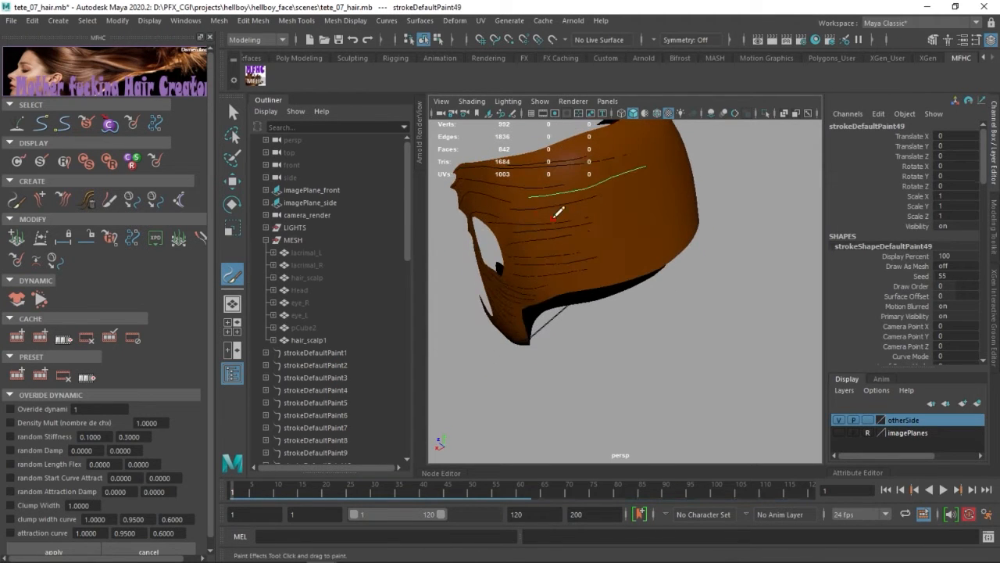
pyautogui.moveTo(532, 244); pyautogui.dragTo(663, 212)
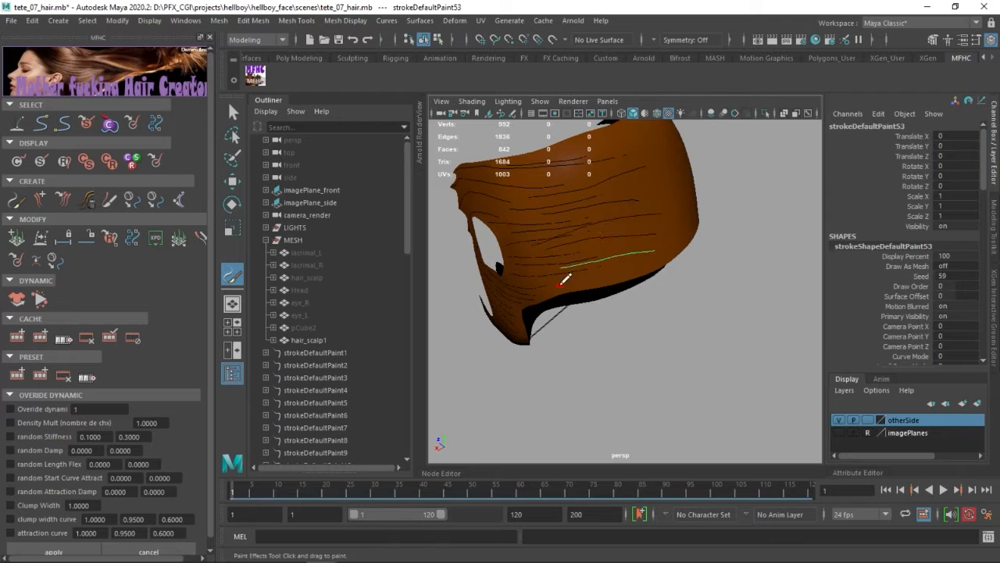
pyautogui.moveTo(658, 258); pyautogui.dragTo(661, 256)
# Step: Add short guide strokes along the lower edge of the jaw and on the underside of the chin
pyautogui.moveTo(678, 240)
pyautogui.keyDown('alt'); pyautogui.mouseDown()
pyautogui.moveTo(598, 261)
pyautogui.moveTo(723, 226)
pyautogui.mouseUp(); pyautogui.keyUp('alt')
pyautogui.moveTo(630, 242)
pyautogui.keyDown('alt'); pyautogui.mouseDown()
pyautogui.moveTo(647, 250)
pyautogui.moveTo(616, 277)
pyautogui.mouseUp(); pyautogui.keyUp('alt')
pyautogui.moveTo(647, 310)
pyautogui.keyDown('alt'); pyautogui.mouseDown()
pyautogui.moveTo(619, 258)
pyautogui.moveTo(688, 238)
pyautogui.mouseUp(); pyautogui.keyUp('alt')
pyautogui.scroll(4, 619, 258)
pyautogui.moveTo(585, 257); pyautogui.dragTo(661, 269)
pyautogui.moveTo(584, 291)
pyautogui.keyDown('alt'); pyautogui.mouseDown()
pyautogui.moveTo(716, 259)
pyautogui.moveTo(701, 280)
pyautogui.mouseUp(); pyautogui.keyUp('alt')
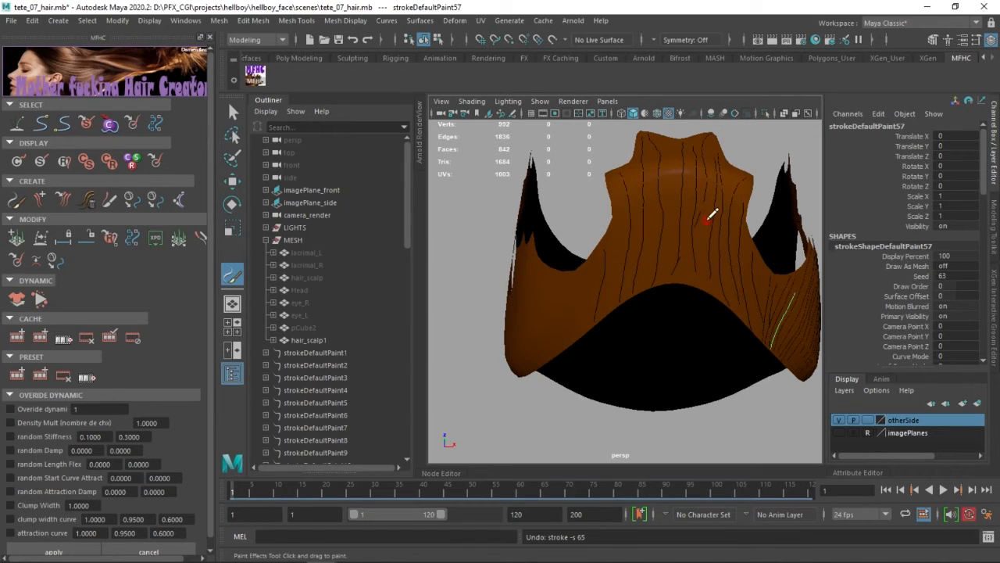
pyautogui.keyDown('alt'); pyautogui.moveTo(672, 220); pyautogui.dragTo(650, 290); pyautogui.keyUp('alt')
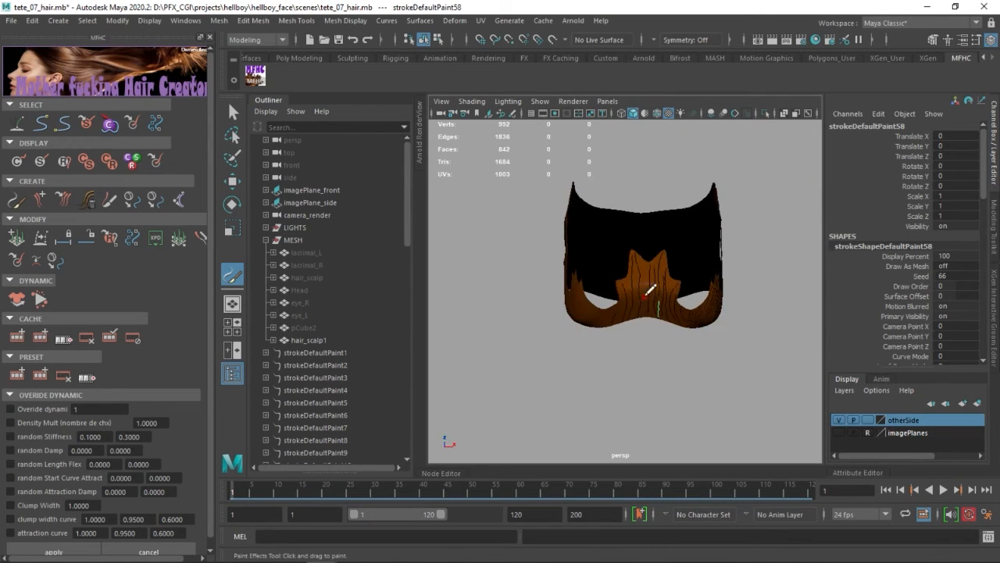
# Step: Show the selection mask options and delete the chin strokes on the opposite side of the centre line
pyautogui.click(382, 39)
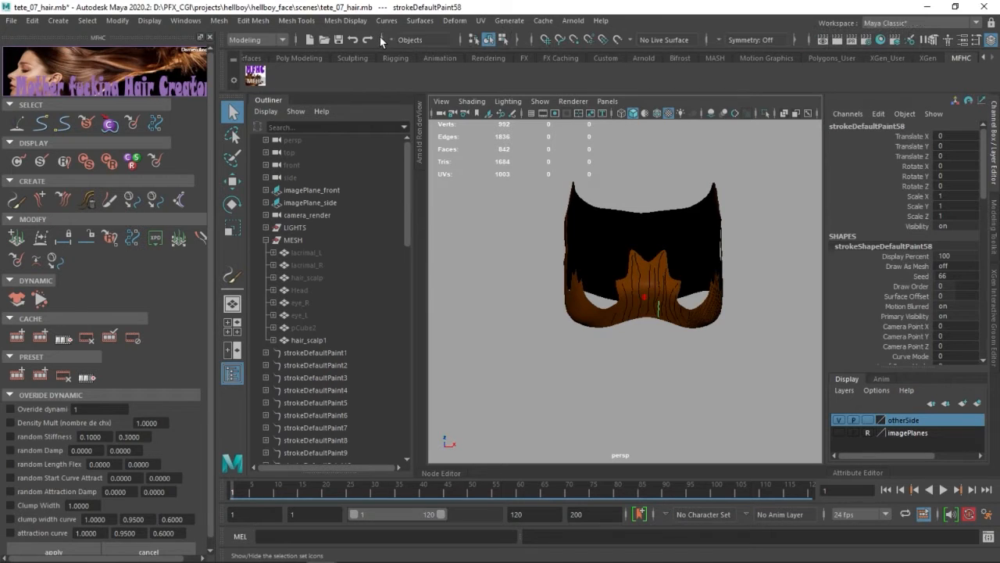
pyautogui.click(526, 39)
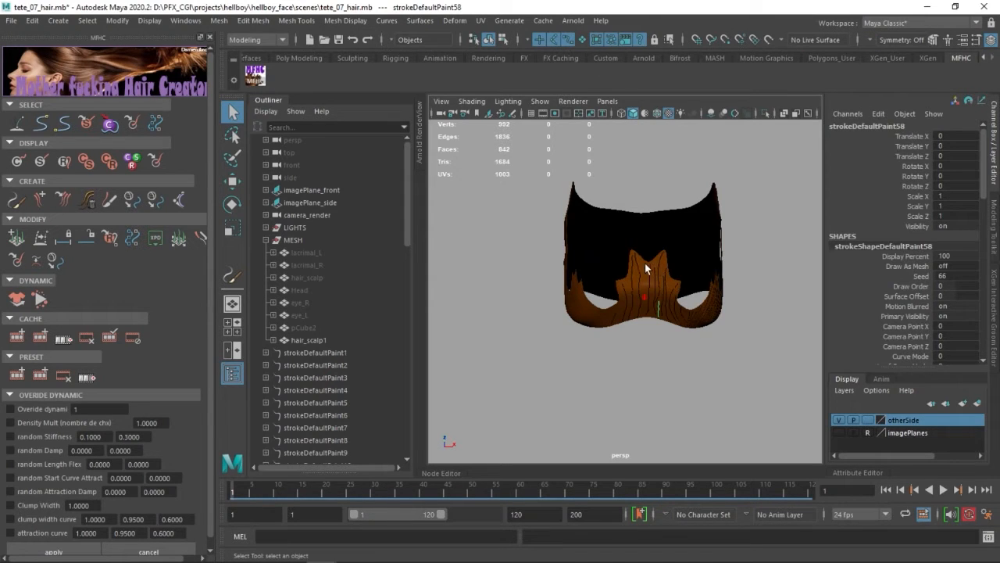
pyautogui.moveTo(606, 269)
pyautogui.mouseDown()
pyautogui.moveTo(618, 315)
pyautogui.moveTo(609, 276)
pyautogui.moveTo(535, 256)
pyautogui.moveTo(576, 286)
pyautogui.moveTo(598, 286)
pyautogui.mouseUp()
pyautogui.click(662, 303)
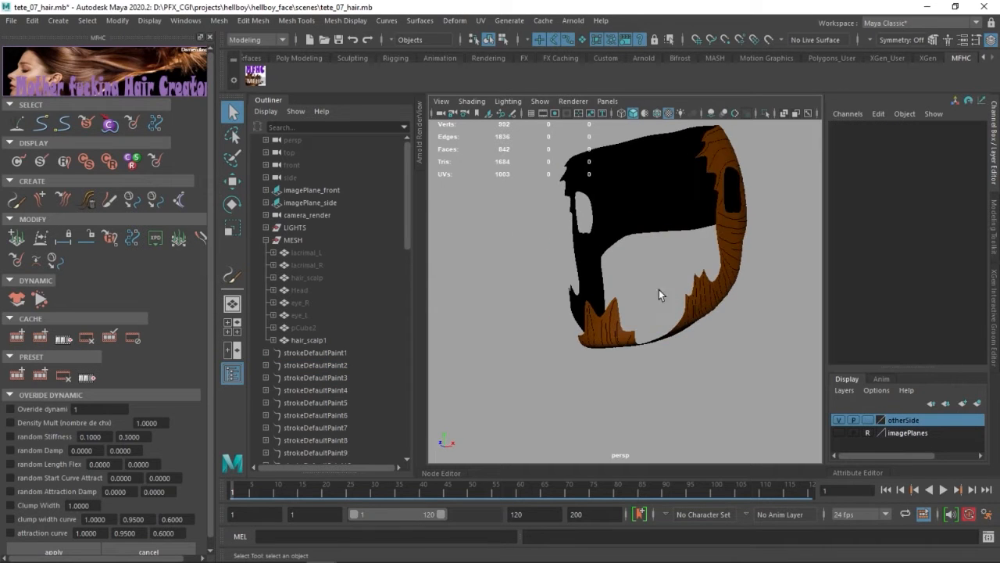
pyautogui.keyDown('alt'); pyautogui.moveTo(663, 304); pyautogui.dragTo(715, 301); pyautogui.keyUp('alt')
pyautogui.moveTo(641, 318)
pyautogui.mouseDown()
pyautogui.moveTo(622, 307)
pyautogui.moveTo(602, 347)
pyautogui.moveTo(586, 329)
pyautogui.mouseUp()
pyautogui.press('Delete')
pyautogui.press('Delete')
# Step: Paint the remaining guide strokes across the side and back of the head with the hair brush
pyautogui.keyDown('alt'); pyautogui.moveTo(585, 329); pyautogui.dragTo(634, 331, button='right'); pyautogui.keyUp('alt')
pyautogui.keyDown('alt'); pyautogui.moveTo(635, 330); pyautogui.dragTo(643, 339); pyautogui.keyUp('alt')
pyautogui.keyDown('alt'); pyautogui.moveTo(643, 339); pyautogui.dragTo(671, 338, button='right'); pyautogui.keyUp('alt')
pyautogui.click(38, 200)
pyautogui.moveTo(604, 315)
pyautogui.keyDown('alt'); pyautogui.mouseDown()
pyautogui.moveTo(596, 332)
pyautogui.moveTo(691, 323)
pyautogui.mouseUp(); pyautogui.keyUp('alt')
pyautogui.moveTo(654, 352)
pyautogui.keyDown('alt'); pyautogui.mouseDown()
pyautogui.moveTo(634, 341)
pyautogui.moveTo(648, 336)
pyautogui.mouseUp(); pyautogui.keyUp('alt')
pyautogui.keyDown('alt'); pyautogui.moveTo(647, 335); pyautogui.dragTo(592, 310, button='right'); pyautogui.keyUp('alt')
pyautogui.keyDown('alt'); pyautogui.moveTo(592, 310); pyautogui.dragTo(524, 369); pyautogui.keyUp('alt')
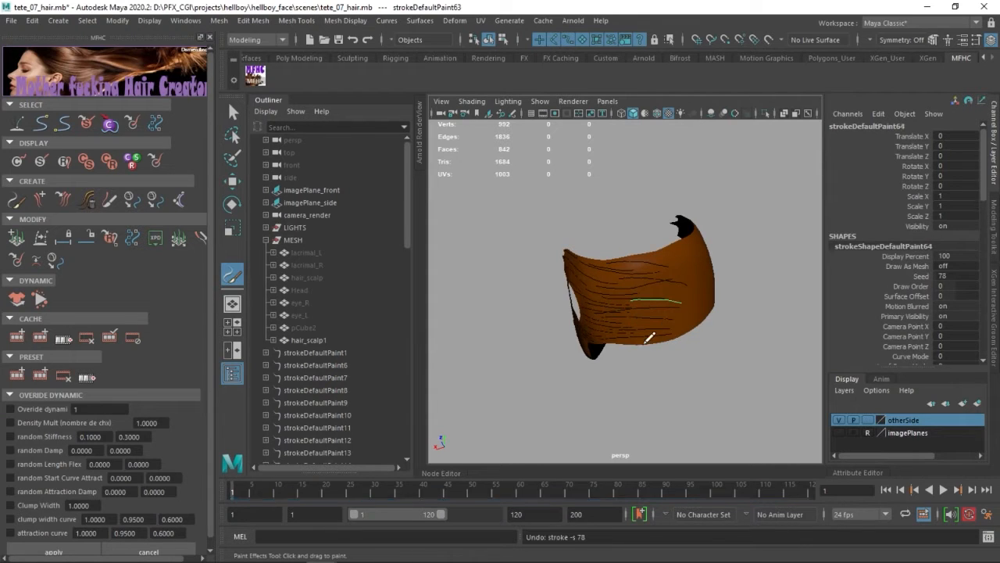
pyautogui.moveTo(704, 339)
pyautogui.keyDown('alt'); pyautogui.mouseDown()
pyautogui.moveTo(650, 317)
pyautogui.moveTo(641, 352)
pyautogui.mouseUp(); pyautogui.keyUp('alt')
pyautogui.moveTo(596, 308)
pyautogui.mouseDown()
pyautogui.moveTo(644, 342)
pyautogui.moveTo(796, 293)
pyautogui.moveTo(613, 328)
pyautogui.mouseUp()
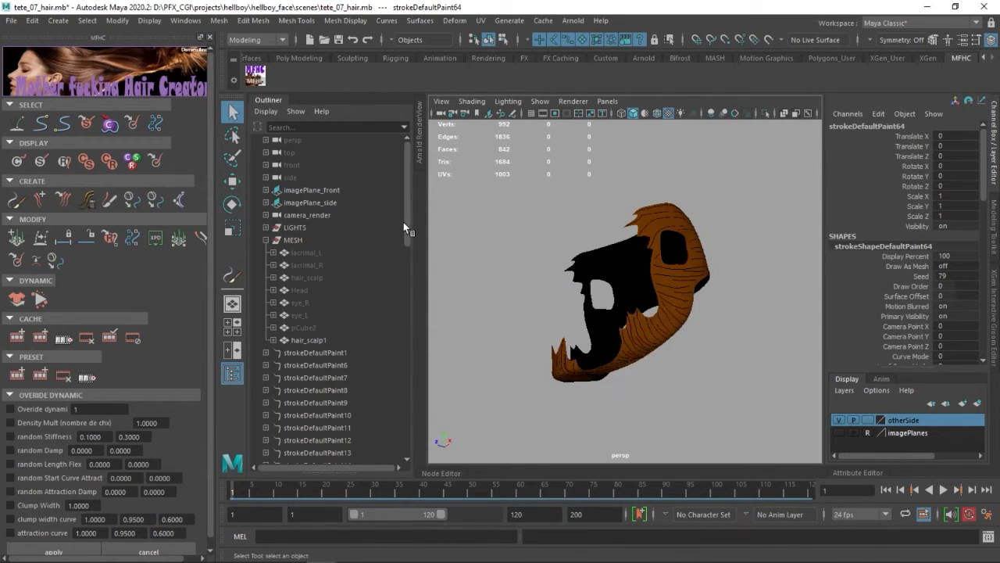
# Step: Group all the strokeDefaultPaint strokes together
pyautogui.scroll(-2, 336, 303)
pyautogui.moveTo(407, 225); pyautogui.dragTo(407, 428)
pyautogui.keyDown('shift'); pyautogui.click(348, 429); pyautogui.keyUp('shift')
pyautogui.keyDown('alt'); pyautogui.moveTo(488, 387); pyautogui.dragTo(604, 352); pyautogui.keyUp('alt')
pyautogui.hotkey('ctrl', 'g')
# Step: Try to mirror a duplicate of the stroke group by setting its Scale X to -1
pyautogui.hotkey('ctrl', 'd')
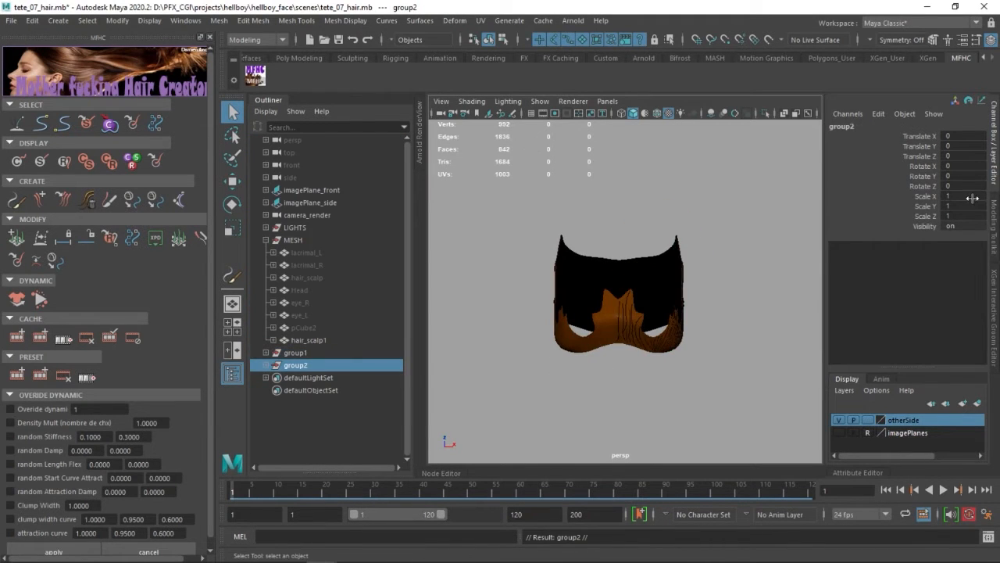
pyautogui.click(265, 365)
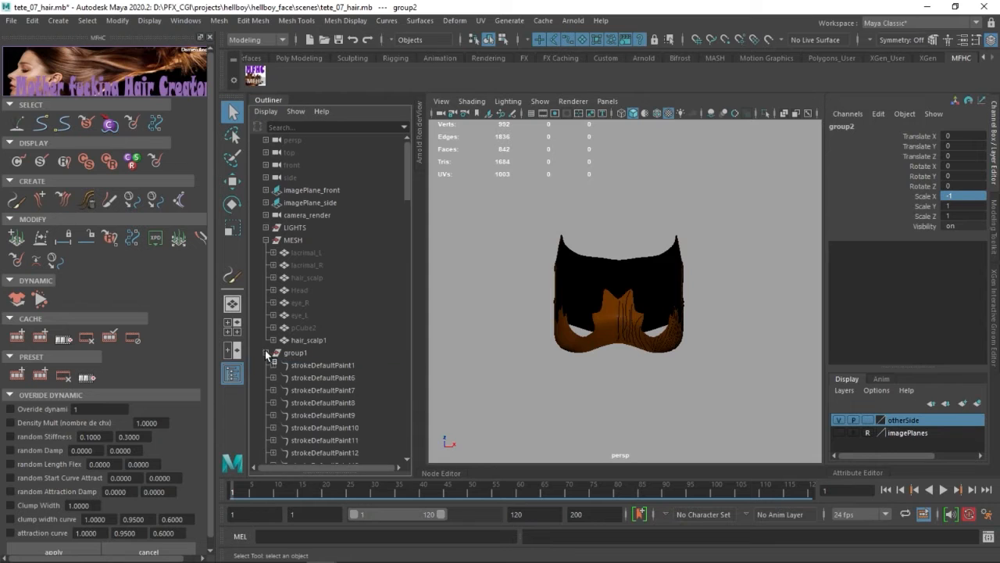
pyautogui.press('Delete')
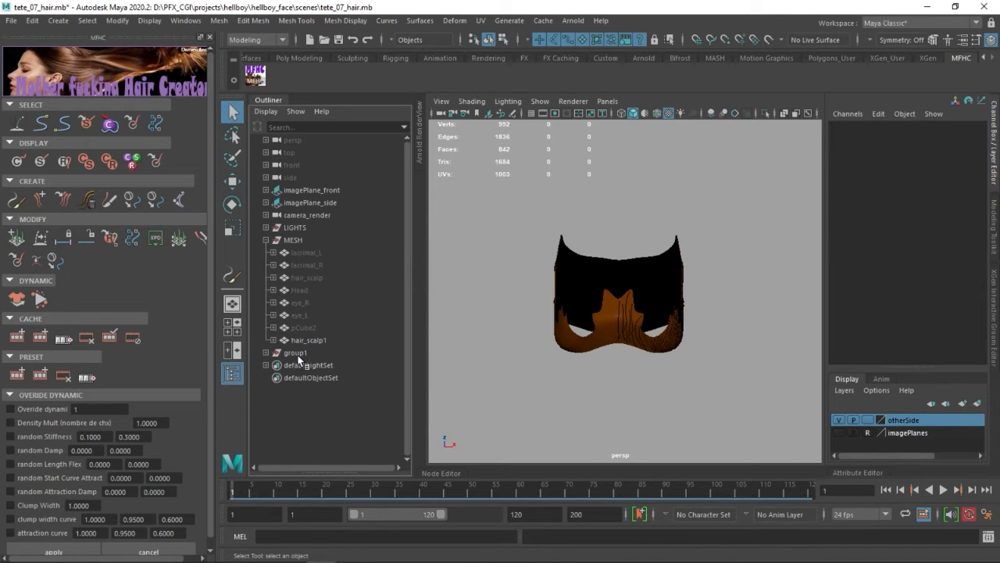
# Step: Convert all the brush strokes in group1, through strokeDefaultPaint64, into curves
pyautogui.click(297, 356)
pyautogui.click(266, 352)
pyautogui.click(316, 365)
pyautogui.moveTo(406, 248); pyautogui.dragTo(406, 459)
pyautogui.keyDown('shift'); pyautogui.click(352, 429); pyautogui.keyUp('shift')
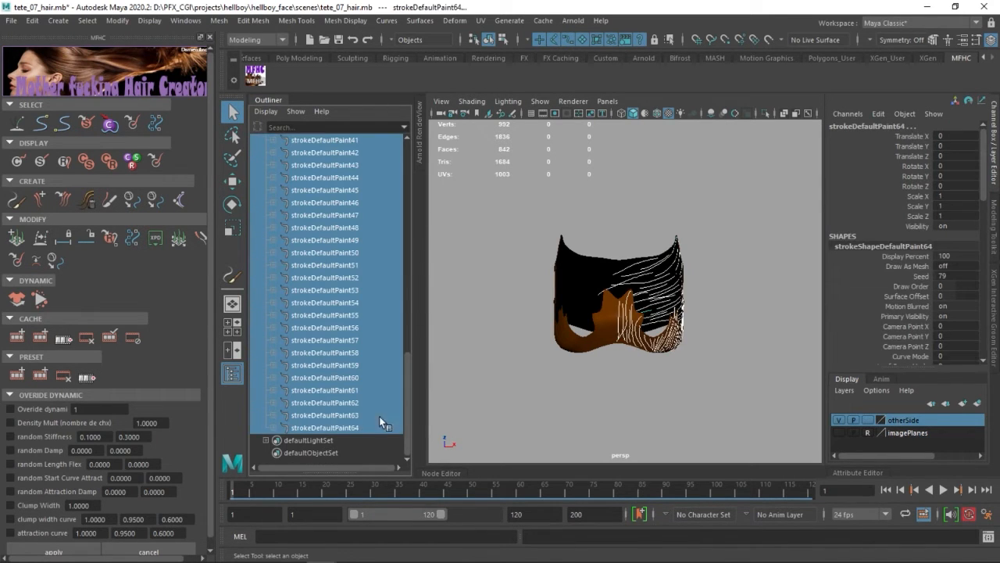
pyautogui.click(52, 260)
pyautogui.click(547, 249)
# Step: Group the converted curves and delete the emptied group1
pyautogui.moveTo(688, 305)
pyautogui.keyDown('alt'); pyautogui.mouseDown()
pyautogui.moveTo(631, 341)
pyautogui.moveTo(547, 336)
pyautogui.mouseUp(); pyautogui.keyUp('alt')
pyautogui.moveTo(547, 336)
pyautogui.keyDown('alt'); pyautogui.mouseDown(button='right')
pyautogui.moveTo(790, 357)
pyautogui.moveTo(539, 361)
pyautogui.mouseUp(button='right'); pyautogui.keyUp('alt')
pyautogui.keyDown('alt'); pyautogui.moveTo(540, 361); pyautogui.dragTo(762, 314); pyautogui.keyUp('alt')
pyautogui.hotkey('ctrl', 'g')
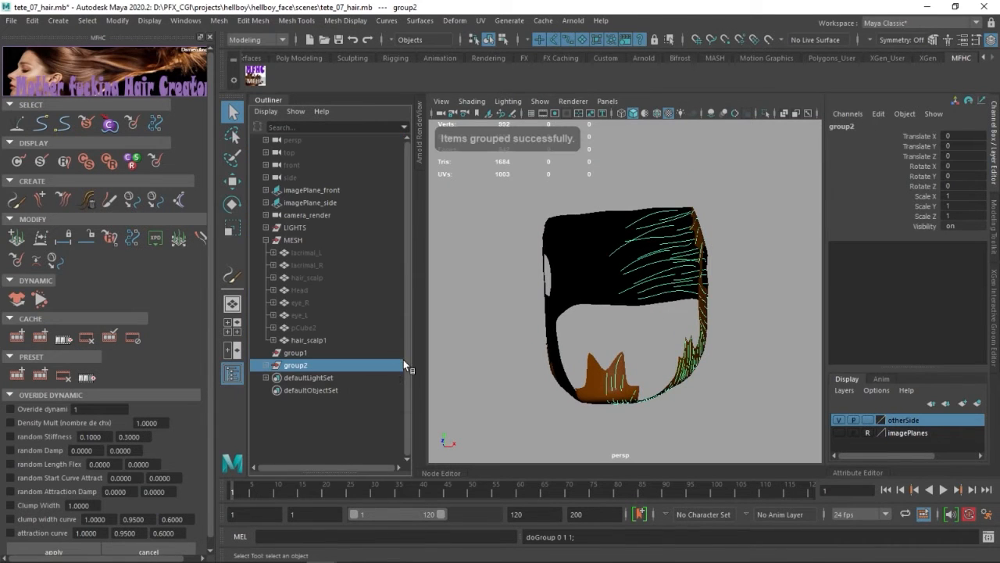
pyautogui.click(297, 356)
pyautogui.press('Delete')
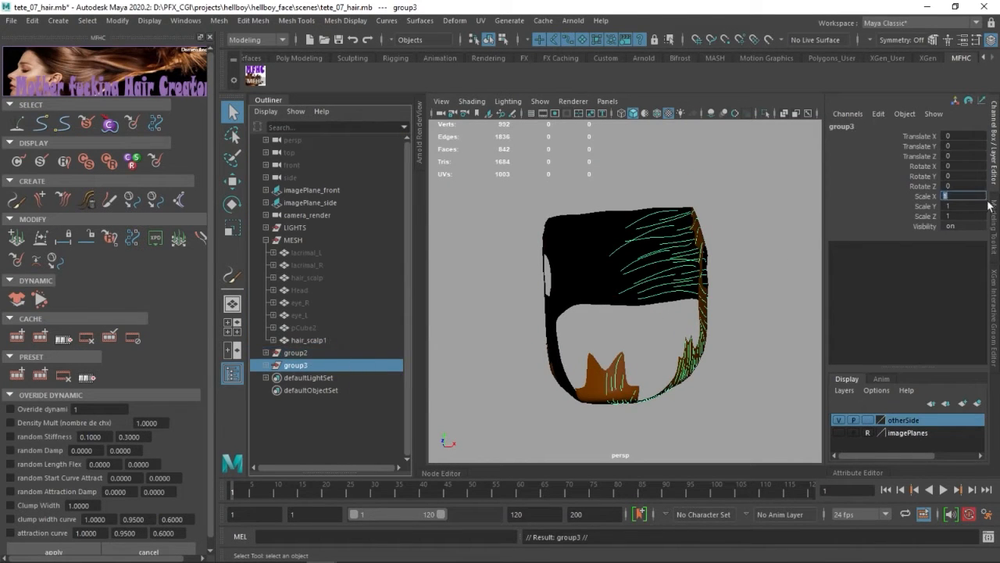
# Step: Duplicate the curve group and set the copy's Scale X to -1 to mirror it to the other side
pyautogui.press('Return')
pyautogui.moveTo(564, 397)
pyautogui.keyDown('alt'); pyautogui.mouseDown()
pyautogui.moveTo(527, 397)
pyautogui.moveTo(563, 359)
pyautogui.moveTo(612, 388)
pyautogui.moveTo(507, 397)
pyautogui.moveTo(547, 395)
pyautogui.mouseUp(); pyautogui.keyUp('alt')
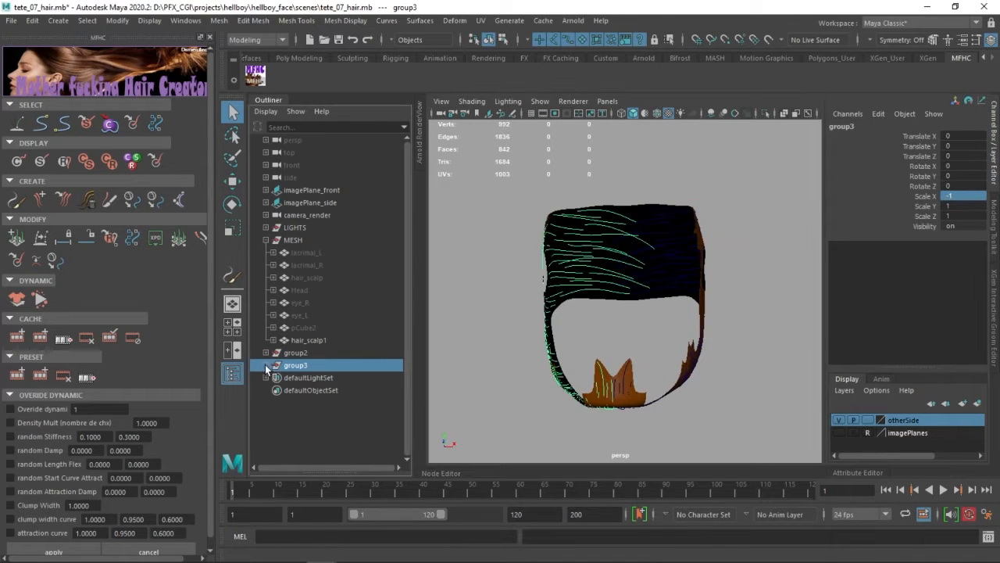
# Step: Move all the mirrored curves from group3 into group2 and delete the emptied group3
pyautogui.click(266, 365)
pyautogui.click(301, 378)
pyautogui.moveTo(409, 234); pyautogui.dragTo(397, 469)
pyautogui.keyDown('shift'); pyautogui.click(305, 427); pyautogui.keyUp('shift')
pyautogui.moveTo(408, 393); pyautogui.dragTo(408, 179)
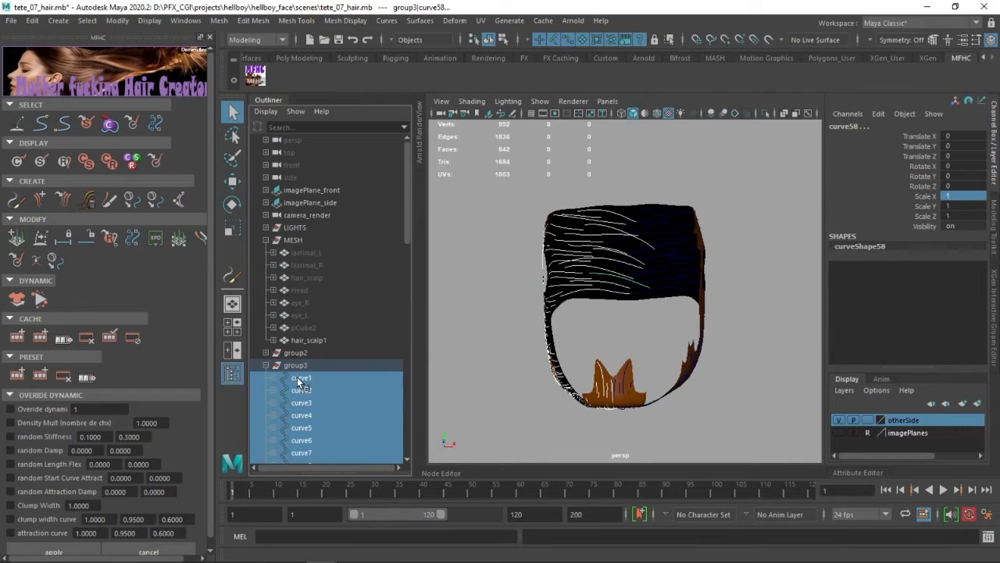
pyautogui.moveTo(299, 381); pyautogui.dragTo(296, 354, button='middle')
pyautogui.click(298, 365)
pyautogui.press('Delete')
# Step: Wrap all the curves in group2, curve1 through curve116, using hair_scalp1 as the base mesh
pyautogui.click(303, 354)
pyautogui.keyDown('alt'); pyautogui.moveTo(580, 372); pyautogui.dragTo(614, 383); pyautogui.keyUp('alt')
pyautogui.click(557, 309)
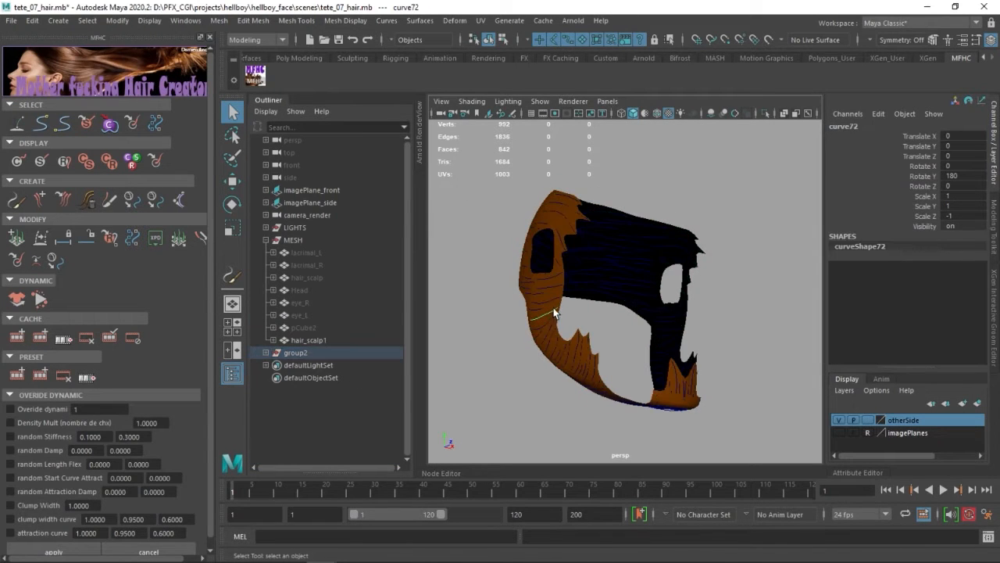
pyautogui.click(548, 320)
pyautogui.click(267, 353)
pyautogui.keyDown('ctrl'); pyautogui.click(303, 365); pyautogui.keyUp('ctrl')
pyautogui.moveTo(408, 180); pyautogui.dragTo(364, 462)
pyautogui.keyDown('shift'); pyautogui.click(313, 427); pyautogui.keyUp('shift')
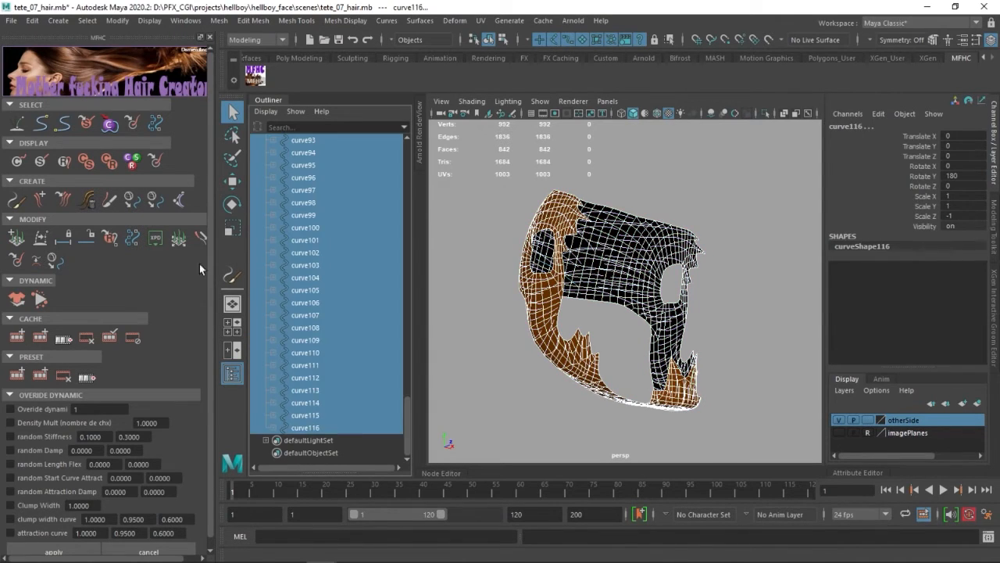
pyautogui.click(135, 207)
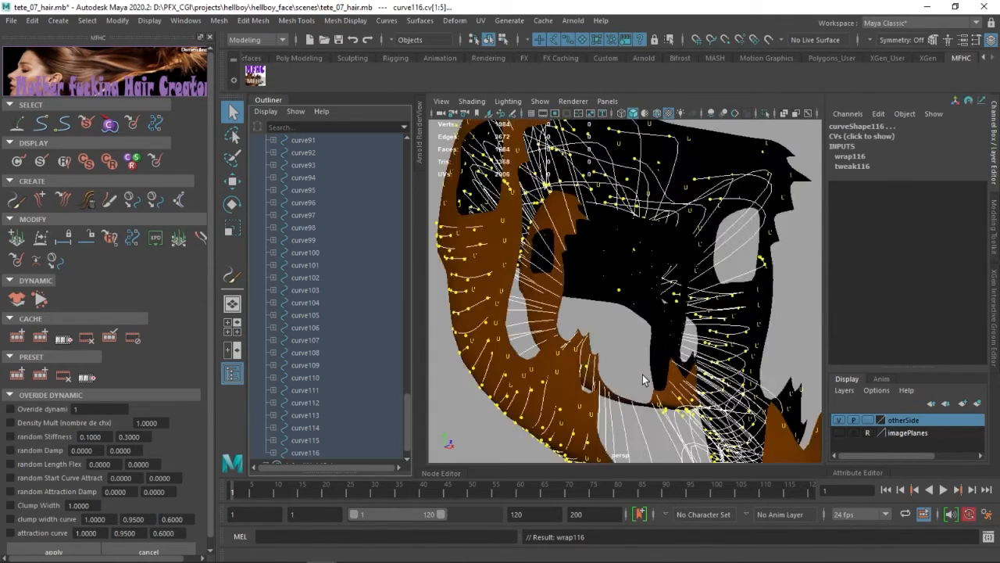
# Step: Scale the enlarged wrap mesh down close to the scalp mesh and remove the wrap setup from the curves
pyautogui.keyDown('alt'); pyautogui.moveTo(642, 374); pyautogui.dragTo(625, 381); pyautogui.keyUp('alt')
pyautogui.keyDown('alt'); pyautogui.moveTo(625, 381); pyautogui.dragTo(541, 380, button='right'); pyautogui.keyUp('alt')
pyautogui.keyDown('alt'); pyautogui.moveTo(551, 394); pyautogui.dragTo(677, 349); pyautogui.keyUp('alt')
pyautogui.click(677, 350)
pyautogui.press('r')
pyautogui.moveTo(593, 307); pyautogui.dragTo(529, 321, button='middle')
pyautogui.keyDown('alt'); pyautogui.moveTo(646, 336); pyautogui.dragTo(583, 367); pyautogui.keyUp('alt')
pyautogui.keyDown('alt'); pyautogui.moveTo(583, 368); pyautogui.dragTo(663, 297, button='right'); pyautogui.keyUp('alt')
pyautogui.keyDown('alt'); pyautogui.moveTo(663, 281); pyautogui.dragTo(655, 336, button='middle'); pyautogui.keyUp('alt')
pyautogui.keyDown('alt'); pyautogui.moveTo(655, 333); pyautogui.dragTo(645, 278); pyautogui.keyUp('alt')
pyautogui.moveTo(645, 278); pyautogui.dragTo(625, 274, button='middle')
pyautogui.keyDown('alt'); pyautogui.moveTo(625, 274); pyautogui.dragTo(661, 269); pyautogui.keyUp('alt')
pyautogui.click(200, 238)
pyautogui.keyDown('alt'); pyautogui.moveTo(734, 303); pyautogui.dragTo(711, 332); pyautogui.keyUp('alt')
# Step: Select the root CVs of curve1 through curve116 and place each curve's pivot at its root
pyautogui.moveTo(407, 409); pyautogui.dragTo(407, 154)
pyautogui.click(322, 352)
pyautogui.moveTo(407, 192); pyautogui.dragTo(407, 449)
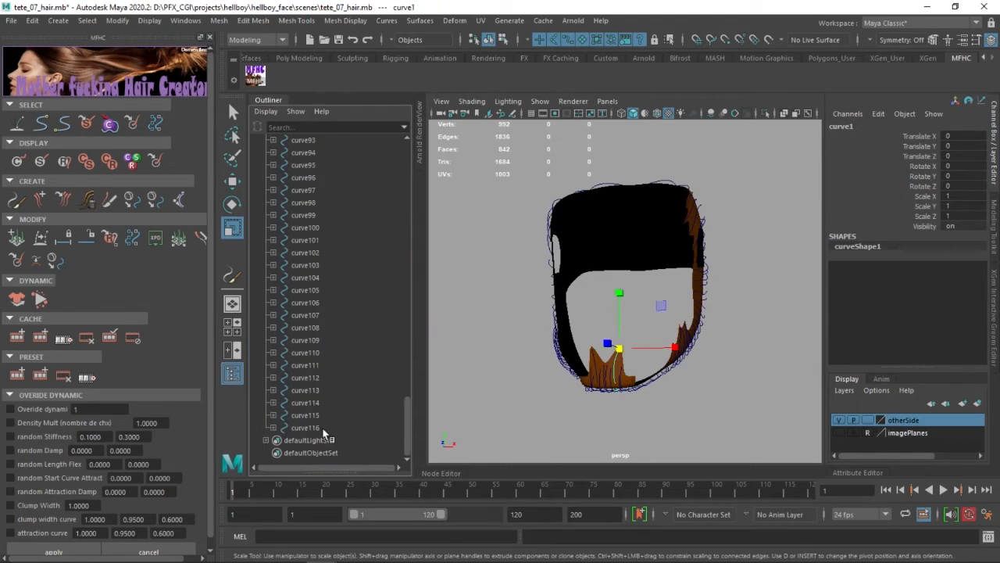
pyautogui.keyDown('shift'); pyautogui.click(322, 428); pyautogui.keyUp('shift')
pyautogui.click(41, 125)
pyautogui.keyDown('alt'); pyautogui.moveTo(511, 364); pyautogui.dragTo(673, 370); pyautogui.keyUp('alt')
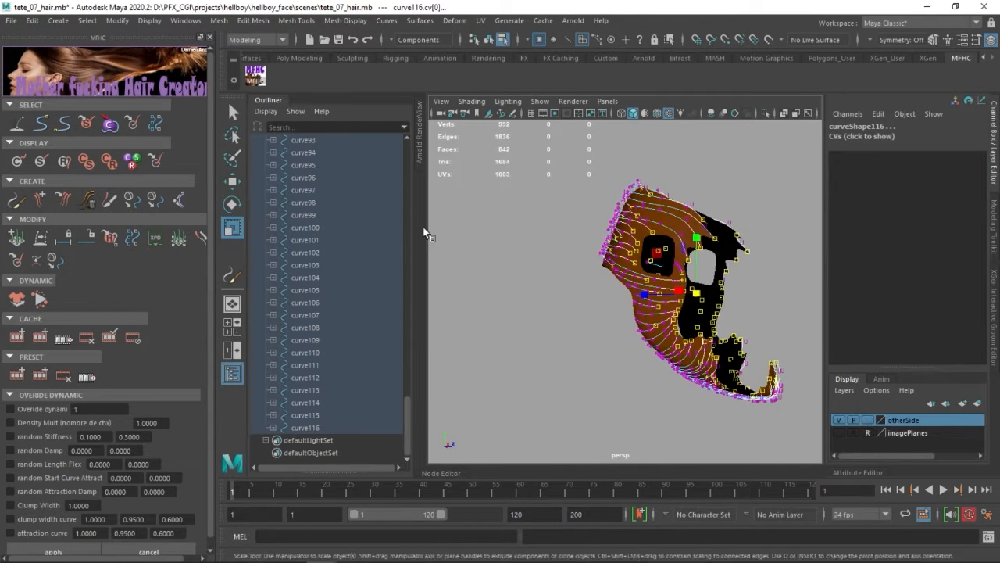
pyautogui.click(111, 22)
pyautogui.click(153, 78)
pyautogui.keyDown('alt'); pyautogui.moveTo(625, 347); pyautogui.dragTo(594, 367, button='middle'); pyautogui.keyUp('alt')
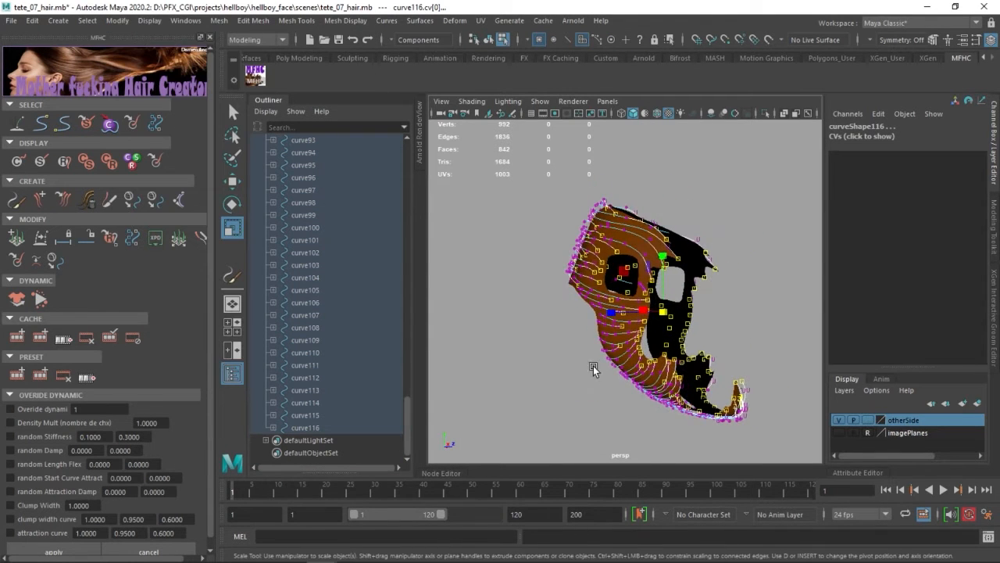
# Step: Rotate the chin curves, including curve112, in object mode so they lift off the scalp mesh
pyautogui.press('e')
pyautogui.keyDown('alt'); pyautogui.moveTo(613, 388); pyautogui.dragTo(509, 361); pyautogui.keyUp('alt')
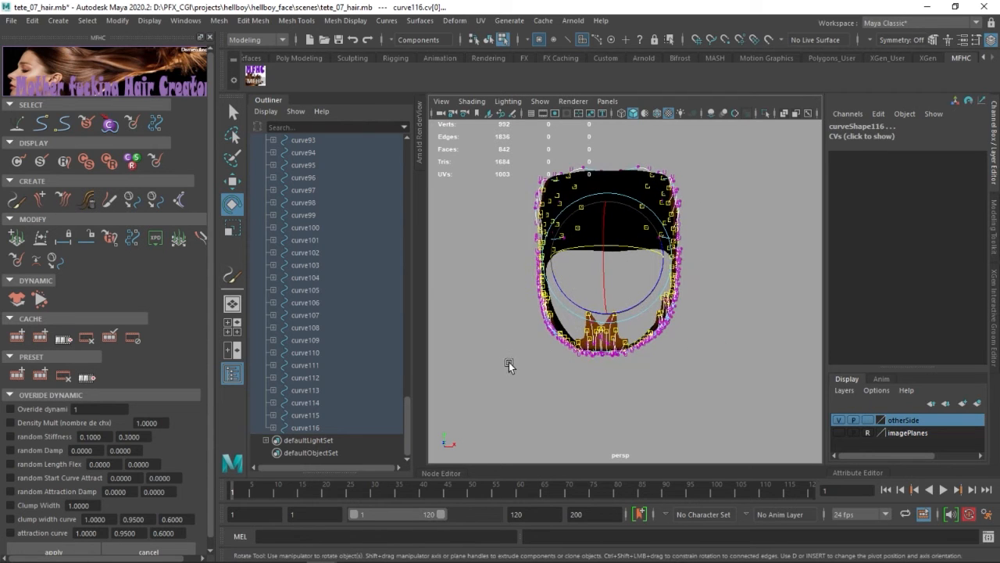
pyautogui.press('F8')
pyautogui.click(558, 338)
pyautogui.keyDown('alt'); pyautogui.moveTo(591, 326); pyautogui.dragTo(533, 387); pyautogui.keyUp('alt')
pyautogui.keyDown('alt'); pyautogui.moveTo(479, 393); pyautogui.dragTo(618, 391, button='right'); pyautogui.keyUp('alt')
pyautogui.keyDown('alt'); pyautogui.moveTo(617, 391); pyautogui.dragTo(723, 359); pyautogui.keyUp('alt')
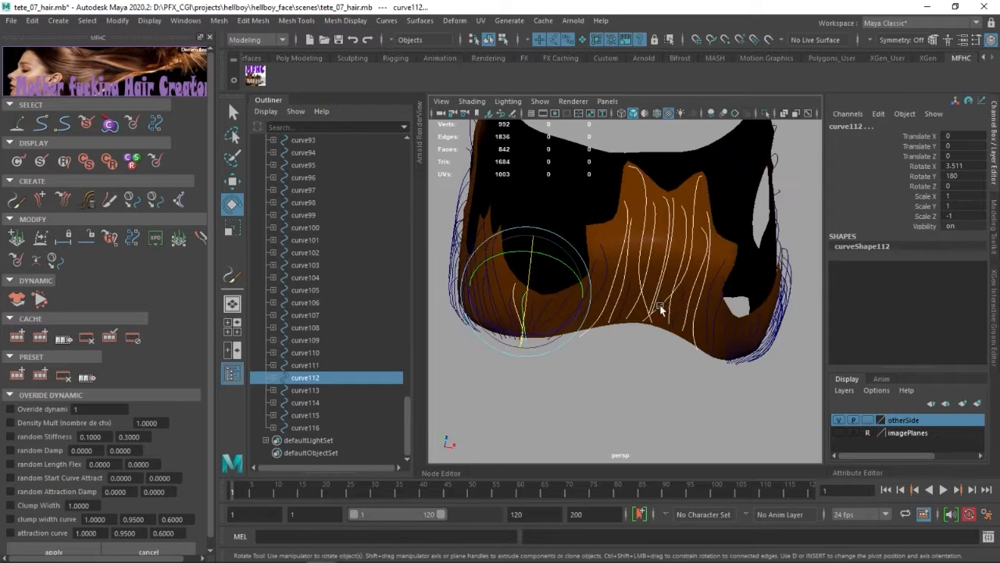
pyautogui.click(659, 307)
pyautogui.click(581, 329)
pyautogui.keyDown('alt'); pyautogui.moveTo(596, 379); pyautogui.dragTo(570, 316); pyautogui.keyUp('alt')
pyautogui.moveTo(609, 303); pyautogui.dragTo(601, 329)
pyautogui.moveTo(500, 373); pyautogui.dragTo(560, 375)
# Step: Rotate groups of curves on the side of the head outward from the scalp mesh
pyautogui.keyDown('alt'); pyautogui.moveTo(560, 375); pyautogui.dragTo(516, 391, button='right'); pyautogui.keyUp('alt')
pyautogui.keyDown('alt'); pyautogui.moveTo(516, 391); pyautogui.dragTo(600, 390); pyautogui.keyUp('alt')
pyautogui.moveTo(588, 234); pyautogui.dragTo(570, 299)
pyautogui.moveTo(582, 255); pyautogui.dragTo(594, 259)
pyautogui.moveTo(549, 227); pyautogui.dragTo(607, 234)
pyautogui.moveTo(540, 226); pyautogui.dragTo(573, 206)
pyautogui.moveTo(576, 229); pyautogui.dragTo(588, 227)
# Step: Try rotating the side curves beside the ear opening about the Y axis, and undo that rotation
pyautogui.keyDown('alt'); pyautogui.moveTo(496, 306); pyautogui.dragTo(462, 313); pyautogui.keyUp('alt')
pyautogui.moveTo(533, 218); pyautogui.dragTo(576, 248)
pyautogui.keyDown('alt'); pyautogui.moveTo(508, 303); pyautogui.dragTo(578, 303); pyautogui.keyUp('alt')
pyautogui.click(579, 301)
pyautogui.moveTo(580, 202); pyautogui.dragTo(614, 230)
pyautogui.moveTo(640, 233); pyautogui.dragTo(654, 234)
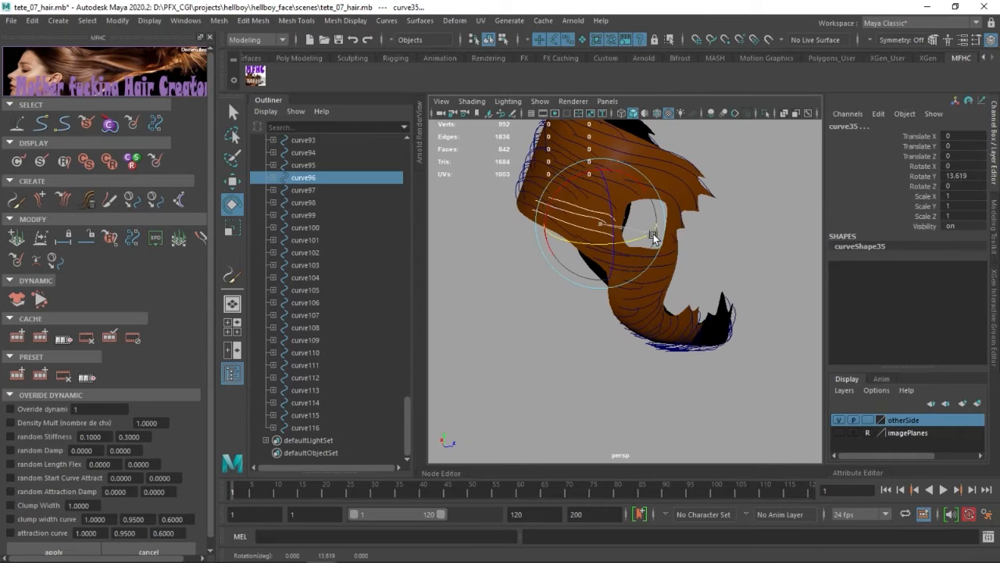
pyautogui.keyDown('alt'); pyautogui.moveTo(625, 273); pyautogui.dragTo(561, 285); pyautogui.keyUp('alt')
pyautogui.hotkey('ctrl', 'z')
# Step: Rotate the curves above and behind the ear opening on the opposite side outward about the Y axis
pyautogui.keyDown('alt'); pyautogui.moveTo(586, 269); pyautogui.dragTo(621, 343, button='middle'); pyautogui.keyUp('alt')
pyautogui.keyDown('alt'); pyautogui.moveTo(621, 342); pyautogui.dragTo(602, 336); pyautogui.keyUp('alt')
pyautogui.moveTo(550, 209); pyautogui.dragTo(574, 237)
pyautogui.moveTo(566, 238); pyautogui.dragTo(577, 244)
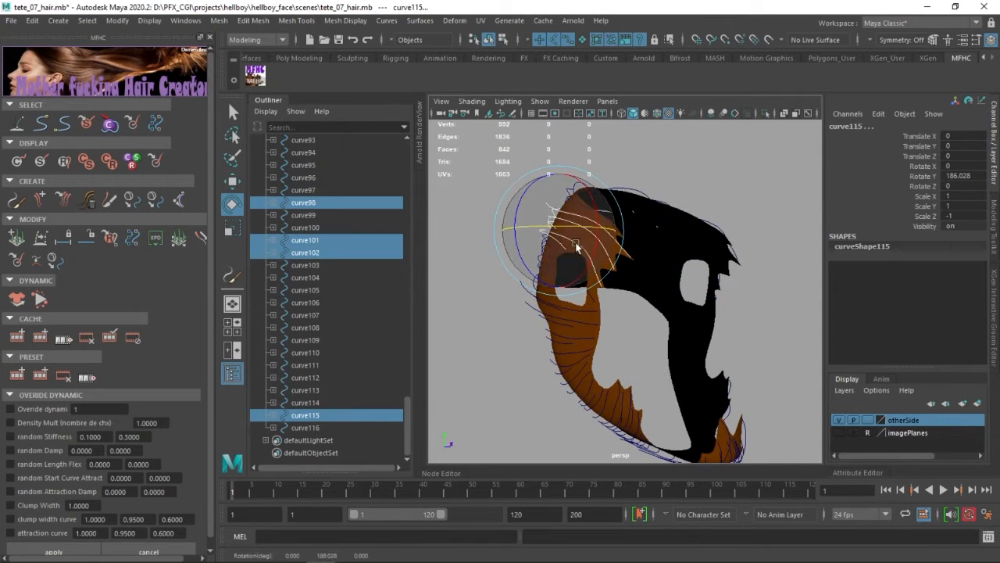
pyautogui.keyDown('alt'); pyautogui.moveTo(595, 295); pyautogui.dragTo(583, 300); pyautogui.keyUp('alt')
pyautogui.click(539, 234)
pyautogui.moveTo(538, 233); pyautogui.dragTo(597, 291)
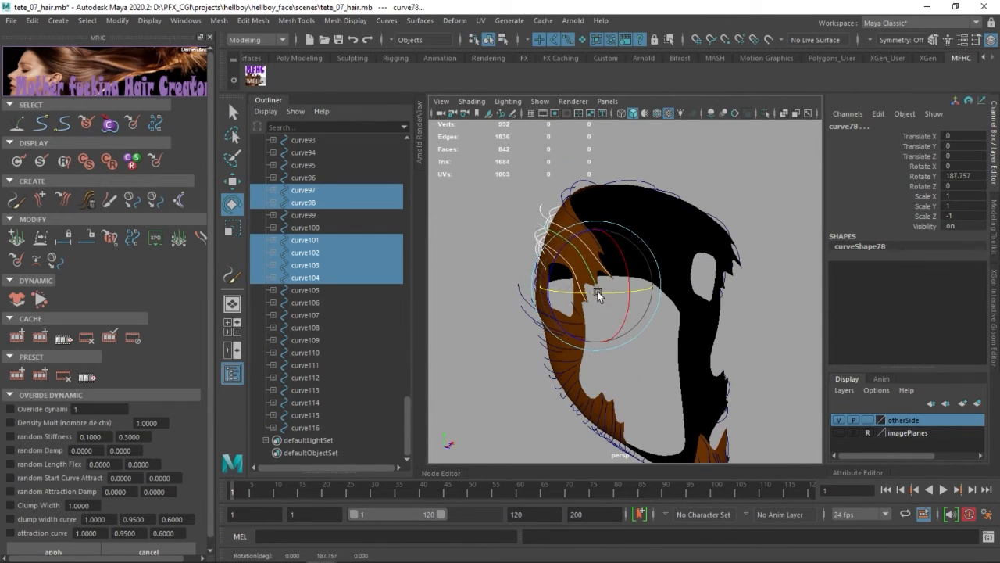
pyautogui.moveTo(482, 302)
pyautogui.keyDown('alt'); pyautogui.mouseDown()
pyautogui.moveTo(524, 335)
pyautogui.moveTo(464, 297)
pyautogui.mouseUp(); pyautogui.keyUp('alt')
# Step: Rotate individual curves and small groups along the sides and jaw so they stand off the scalp mesh
pyautogui.moveTo(492, 294); pyautogui.dragTo(726, 328)
pyautogui.press('e')
pyautogui.click(520, 336)
pyautogui.click(675, 276)
pyautogui.moveTo(639, 291); pyautogui.dragTo(673, 295)
pyautogui.click(703, 246)
pyautogui.keyDown('alt'); pyautogui.moveTo(715, 285); pyautogui.dragTo(669, 315); pyautogui.keyUp('alt')
pyautogui.click(679, 230)
pyautogui.click(696, 301)
pyautogui.moveTo(677, 297); pyautogui.dragTo(664, 317)
pyautogui.click(688, 300)
pyautogui.moveTo(679, 288); pyautogui.dragTo(648, 294)
pyautogui.click(734, 323)
pyautogui.click(683, 286)
pyautogui.click(631, 293)
pyautogui.click(600, 278)
pyautogui.click(745, 375)
pyautogui.keyDown('alt'); pyautogui.moveTo(745, 374); pyautogui.dragTo(677, 287); pyautogui.keyUp('alt')
pyautogui.moveTo(691, 290); pyautogui.dragTo(691, 276)
pyautogui.click(760, 334)
pyautogui.click(677, 283)
pyautogui.keyDown('alt'); pyautogui.moveTo(742, 342); pyautogui.dragTo(700, 317); pyautogui.keyUp('alt')
pyautogui.click(699, 316)
pyautogui.moveTo(639, 309); pyautogui.dragTo(658, 295)
pyautogui.moveTo(685, 260); pyautogui.dragTo(693, 264)
pyautogui.click(707, 321)
pyautogui.moveTo(649, 350); pyautogui.dragTo(664, 301)
pyautogui.moveTo(678, 260); pyautogui.dragTo(691, 264)
pyautogui.click(716, 309)
pyautogui.moveTo(618, 354); pyautogui.dragTo(584, 370)
pyautogui.moveTo(625, 284); pyautogui.dragTo(596, 303)
pyautogui.click(585, 398)
pyautogui.moveTo(585, 398); pyautogui.dragTo(548, 374)
pyautogui.moveTo(556, 342); pyautogui.dragTo(670, 324)
pyautogui.moveTo(662, 275); pyautogui.dragTo(663, 294)
pyautogui.click(707, 348)
pyautogui.keyDown('alt'); pyautogui.moveTo(672, 336); pyautogui.dragTo(498, 375, button='right'); pyautogui.keyUp('alt')
pyautogui.keyDown('alt'); pyautogui.moveTo(498, 375); pyautogui.dragTo(558, 346); pyautogui.keyUp('alt')
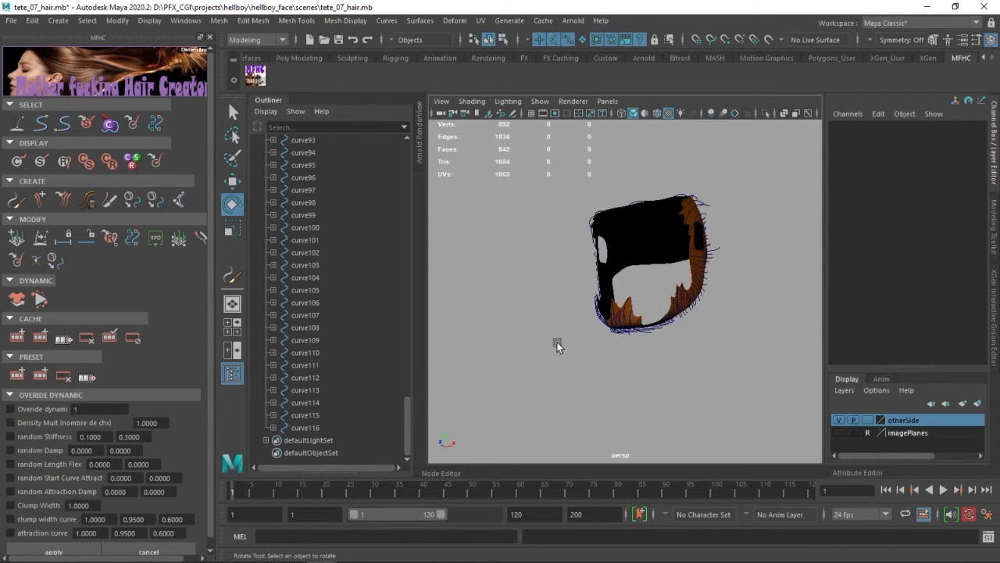
# Step: Check the curves all around the scalp mesh and adjust the rotation of individual stray ones
pyautogui.keyDown('alt'); pyautogui.moveTo(558, 345); pyautogui.dragTo(727, 397, button='right'); pyautogui.keyUp('alt')
pyautogui.keyDown('alt'); pyautogui.moveTo(523, 205); pyautogui.dragTo(651, 251); pyautogui.keyUp('alt')
pyautogui.click(727, 354)
pyautogui.click(747, 273)
pyautogui.keyDown('alt'); pyautogui.moveTo(746, 273); pyautogui.dragTo(554, 364); pyautogui.keyUp('alt')
pyautogui.keyDown('alt'); pyautogui.moveTo(618, 369); pyautogui.dragTo(647, 376); pyautogui.keyUp('alt')
pyautogui.click(567, 351)
pyautogui.click(608, 313)
pyautogui.click(552, 347)
pyautogui.scroll(6, 558, 363)
pyautogui.click(634, 284)
pyautogui.click(622, 285)
pyautogui.click(625, 270)
pyautogui.click(709, 339)
pyautogui.keyDown('alt'); pyautogui.moveTo(709, 339); pyautogui.dragTo(757, 300, button='middle'); pyautogui.keyUp('alt')
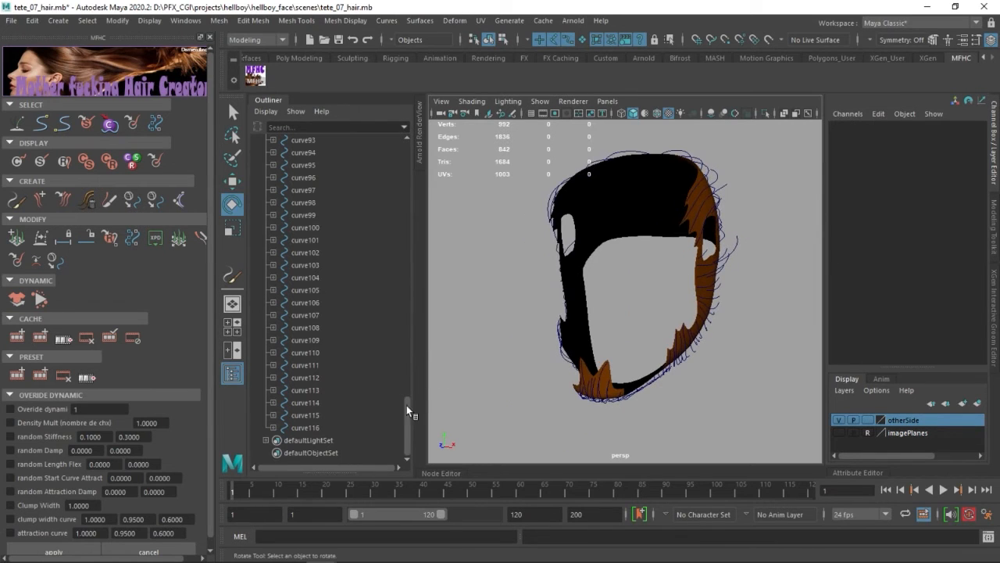
# Step: Hide the hair_scalp1 mesh and show the Head mesh in the MESH group
pyautogui.moveTo(408, 405); pyautogui.dragTo(403, 148)
pyautogui.click(632, 220)
pyautogui.press('h')
pyautogui.click(317, 289)
pyautogui.press('h')
pyautogui.click(499, 317)
# Step: Rotate curve17 just below the ear to X -31.02, Y -10.665, Z 6.35 so it stands off the head
pyautogui.keyDown('alt'); pyautogui.moveTo(499, 317); pyautogui.dragTo(399, 347); pyautogui.keyUp('alt')
pyautogui.keyDown('alt'); pyautogui.moveTo(598, 323); pyautogui.dragTo(545, 324, button='middle'); pyautogui.keyUp('alt')
pyautogui.keyDown('alt'); pyautogui.moveTo(545, 324); pyautogui.dragTo(661, 308, button='right'); pyautogui.keyUp('alt')
pyautogui.keyDown('alt'); pyautogui.moveTo(661, 308); pyautogui.dragTo(527, 331); pyautogui.keyUp('alt')
pyautogui.click(627, 273)
pyautogui.keyDown('alt'); pyautogui.moveTo(638, 364); pyautogui.dragTo(479, 344); pyautogui.keyUp('alt')
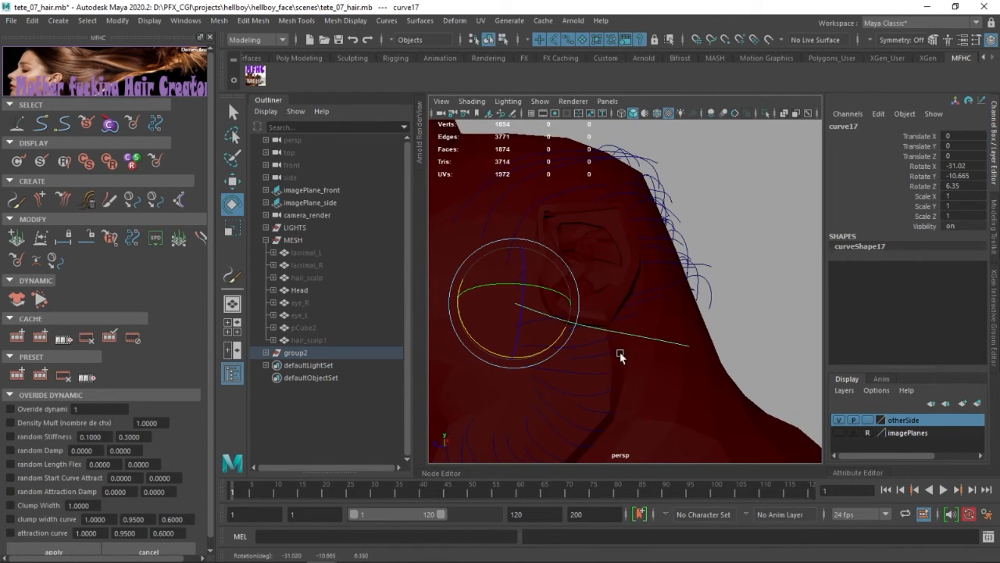
# Step: Move CVs 4 and 5 of curve17 upward to reshape the curve's tip below the ear
pyautogui.press('F9')
pyautogui.moveTo(644, 358); pyautogui.dragTo(643, 359)
pyautogui.press('w')
pyautogui.moveTo(660, 289); pyautogui.dragTo(660, 282)
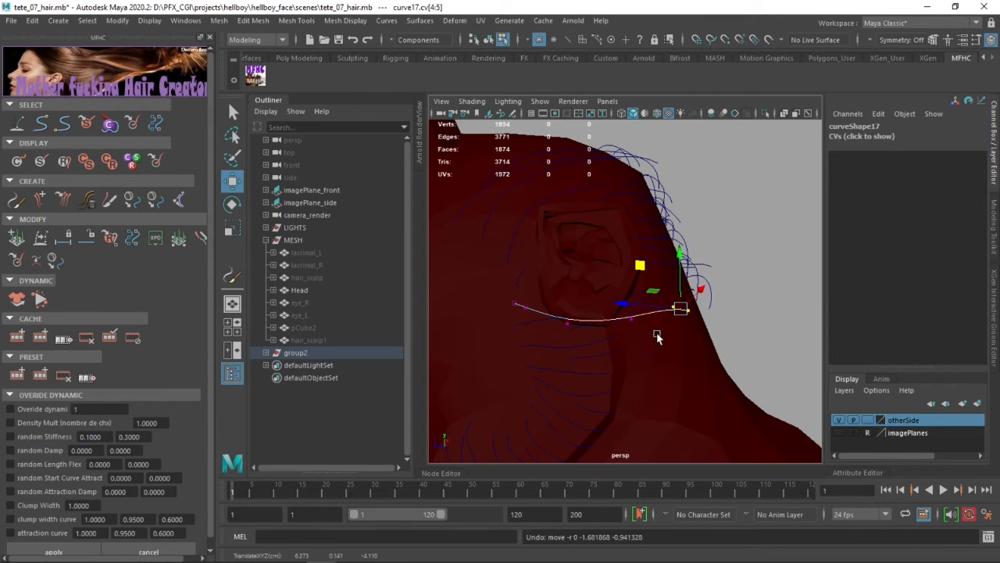
pyautogui.keyDown('alt'); pyautogui.moveTo(681, 243); pyautogui.dragTo(691, 352); pyautogui.keyUp('alt')
pyautogui.press('F8')
pyautogui.click(677, 318)
pyautogui.keyDown('alt'); pyautogui.moveTo(674, 324); pyautogui.dragTo(723, 328, button='right'); pyautogui.keyUp('alt')
pyautogui.press('e')
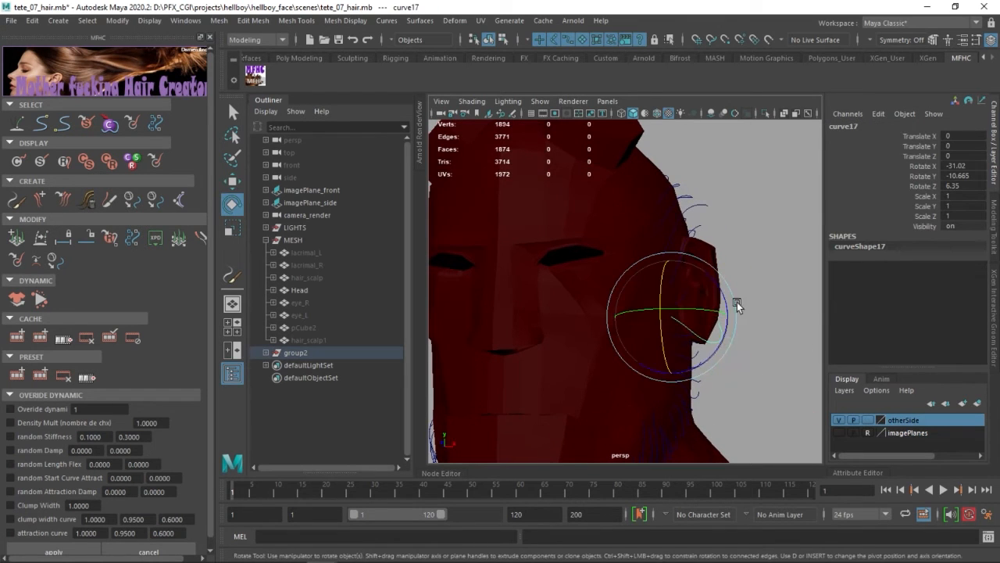
pyautogui.click(775, 381)
# Step: Rotate curve74 just below the opposite ear so it stands off the head
pyautogui.keyDown('alt'); pyautogui.moveTo(775, 381); pyautogui.dragTo(636, 384); pyautogui.keyUp('alt')
pyautogui.keyDown('alt'); pyautogui.moveTo(636, 384); pyautogui.dragTo(547, 364, button='right'); pyautogui.keyUp('alt')
pyautogui.keyDown('alt'); pyautogui.moveTo(547, 363); pyautogui.dragTo(494, 365); pyautogui.keyUp('alt')
pyautogui.keyDown('alt'); pyautogui.moveTo(494, 365); pyautogui.dragTo(643, 328, button='right'); pyautogui.keyUp('alt')
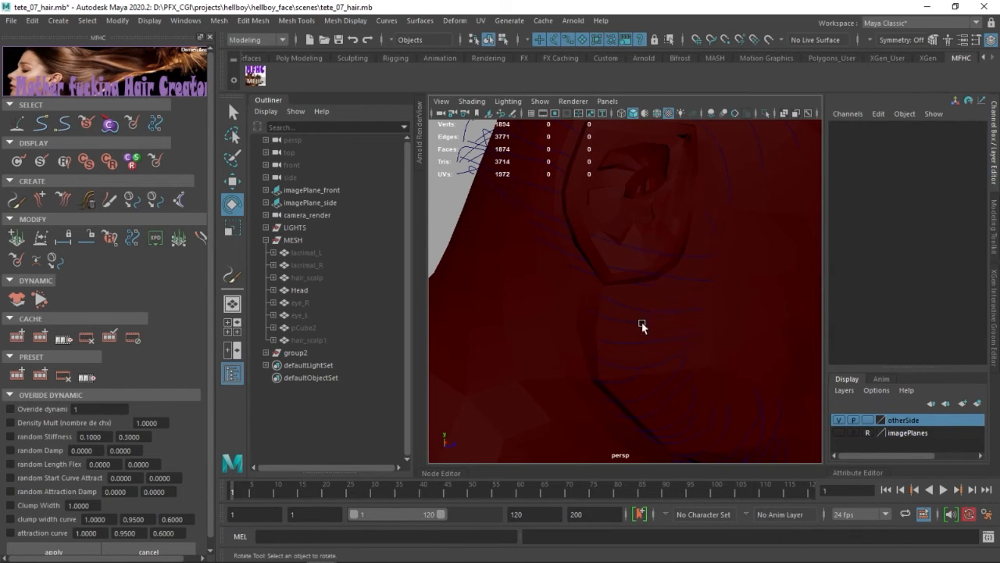
pyautogui.click(678, 261)
pyautogui.click(624, 274)
pyautogui.moveTo(673, 245); pyautogui.dragTo(669, 251)
pyautogui.click(557, 295)
# Step: Move the end CV of curve74 to reshape its tip below the ear
pyautogui.press('F8')
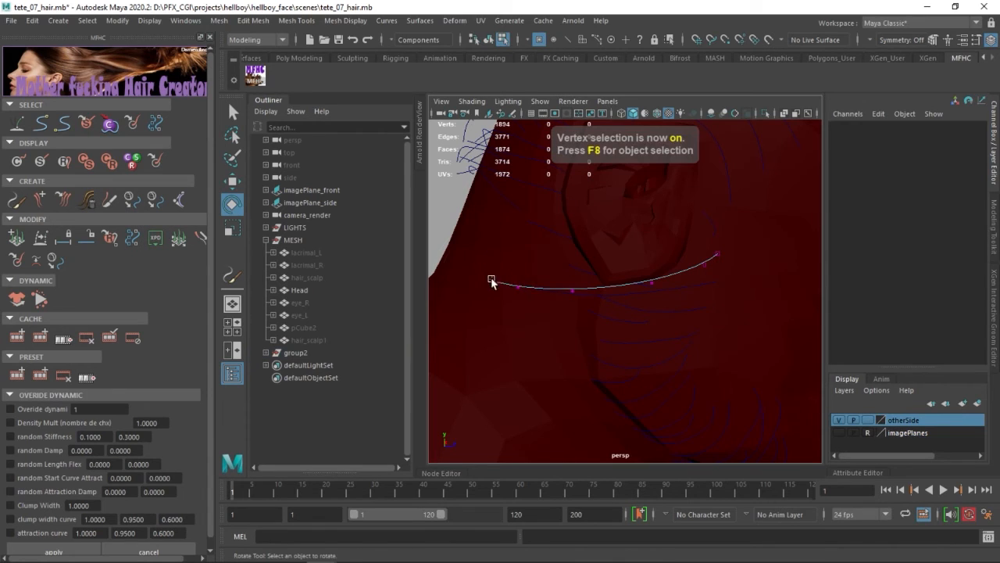
pyautogui.click(486, 278)
pyautogui.press('w')
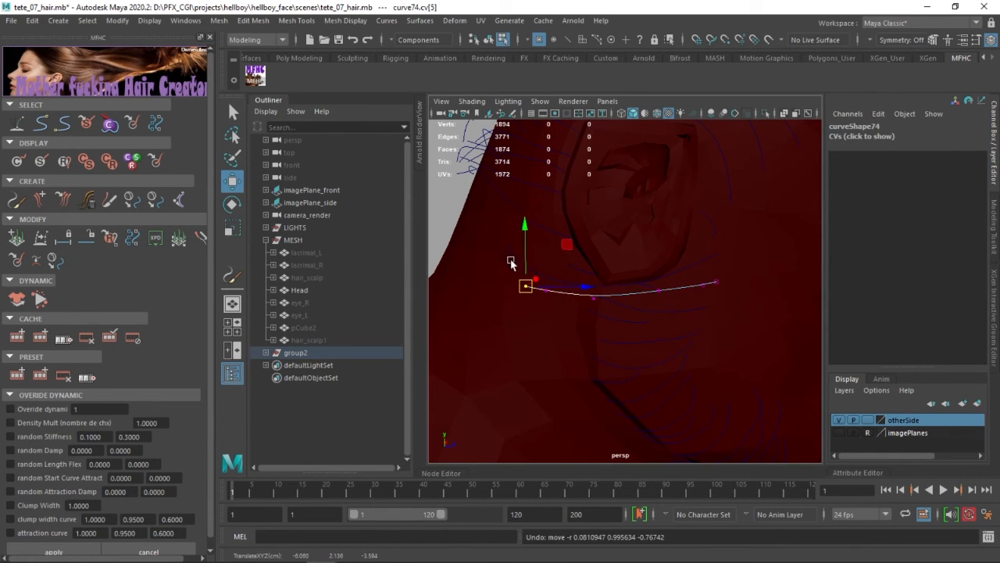
pyautogui.moveTo(643, 310)
pyautogui.keyDown('alt'); pyautogui.mouseDown()
pyautogui.moveTo(573, 321)
pyautogui.moveTo(691, 313)
pyautogui.moveTo(638, 340)
pyautogui.moveTo(630, 319)
pyautogui.mouseUp(); pyautogui.keyUp('alt')
pyautogui.keyDown('alt'); pyautogui.moveTo(630, 319); pyautogui.dragTo(577, 312, button='right'); pyautogui.keyUp('alt')
pyautogui.keyDown('alt'); pyautogui.moveTo(577, 313); pyautogui.dragTo(615, 314); pyautogui.keyUp('alt')
# Step: Check group2's curves under the chin and move CVs of curve1 to reshape it along the chin
pyautogui.press('q')
pyautogui.keyDown('alt'); pyautogui.moveTo(615, 314); pyautogui.dragTo(582, 311, button='right'); pyautogui.keyUp('alt')
pyautogui.click(302, 354)
pyautogui.keyDown('alt'); pyautogui.moveTo(565, 347); pyautogui.dragTo(628, 352); pyautogui.keyUp('alt')
pyautogui.keyDown('alt'); pyautogui.moveTo(587, 337); pyautogui.dragTo(727, 352, button='right'); pyautogui.keyUp('alt')
pyautogui.keyDown('alt'); pyautogui.moveTo(611, 303); pyautogui.dragTo(687, 206, button='middle'); pyautogui.keyUp('alt')
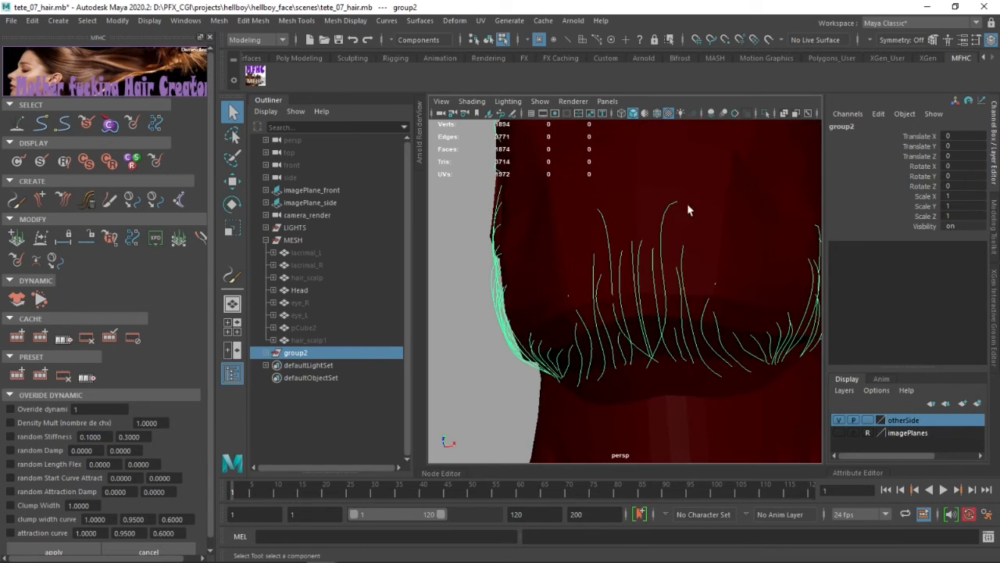
pyautogui.click(646, 368)
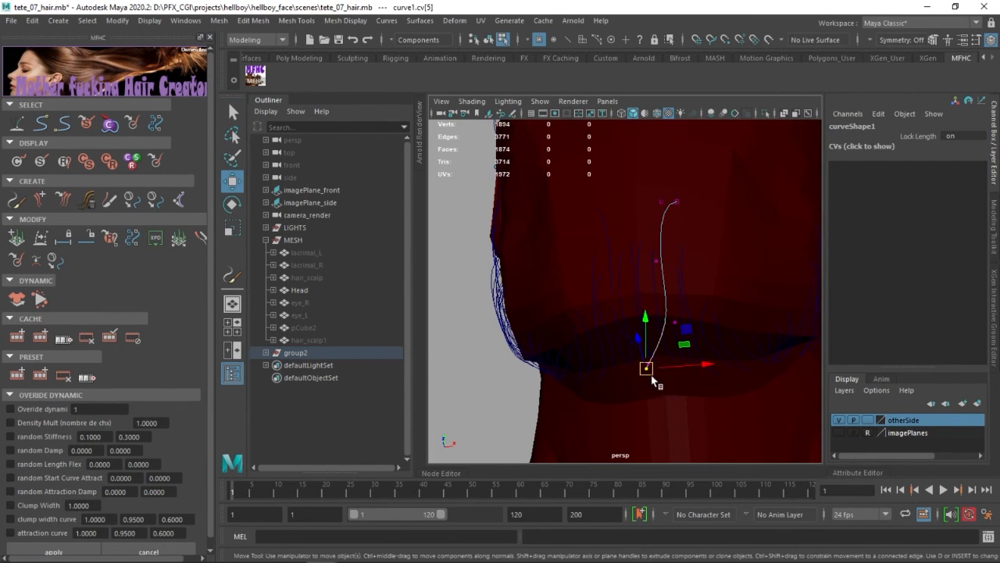
pyautogui.keyDown('alt'); pyautogui.moveTo(681, 386); pyautogui.dragTo(697, 341); pyautogui.keyUp('alt')
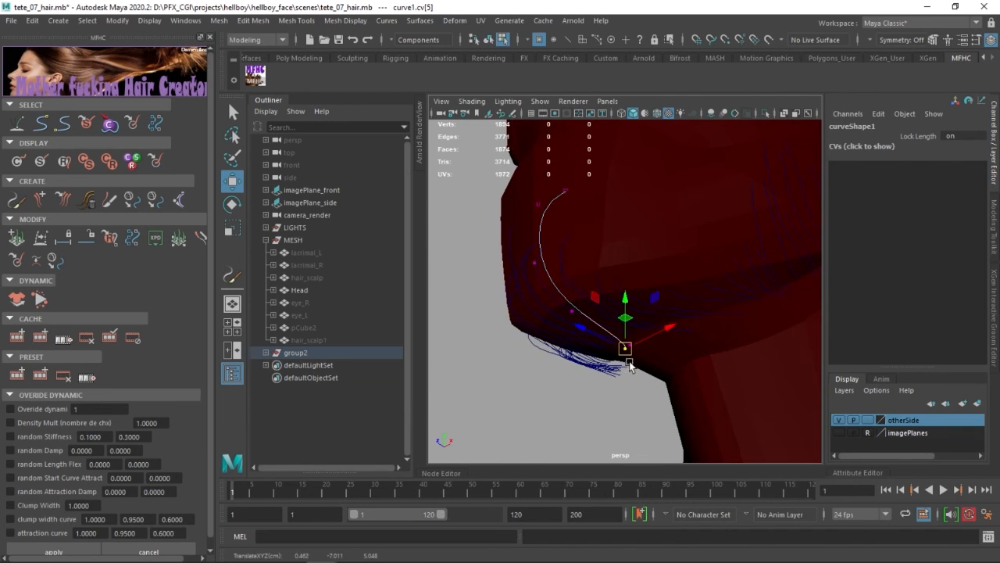
pyautogui.keyDown('alt'); pyautogui.moveTo(535, 273); pyautogui.dragTo(473, 326); pyautogui.keyUp('alt')
pyautogui.press('F8')
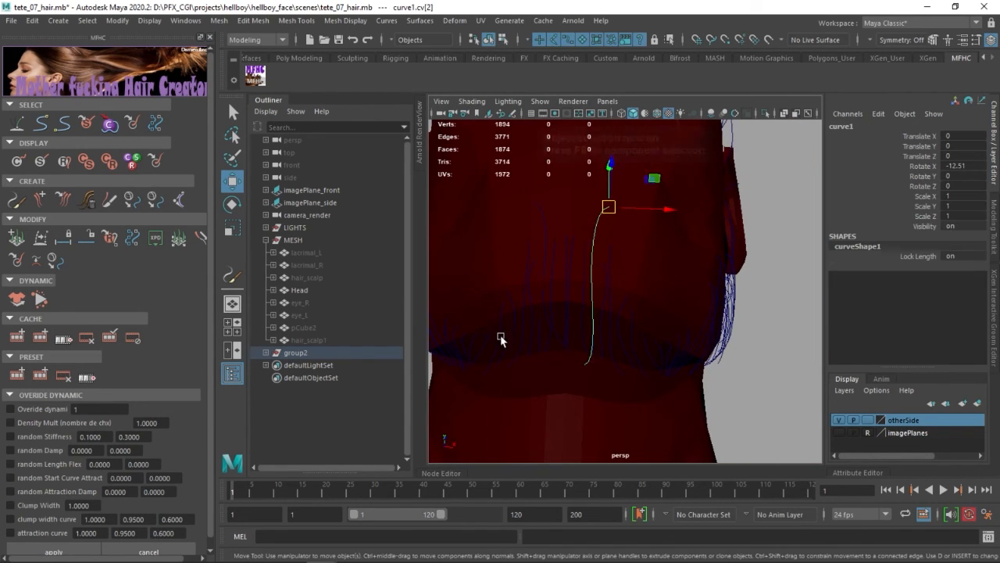
# Step: Select group2 and frame it to examine all the finished curves on the head
pyautogui.click(295, 353)
pyautogui.press('f')
pyautogui.keyDown('alt'); pyautogui.moveTo(598, 238); pyautogui.dragTo(633, 315); pyautogui.keyUp('alt')
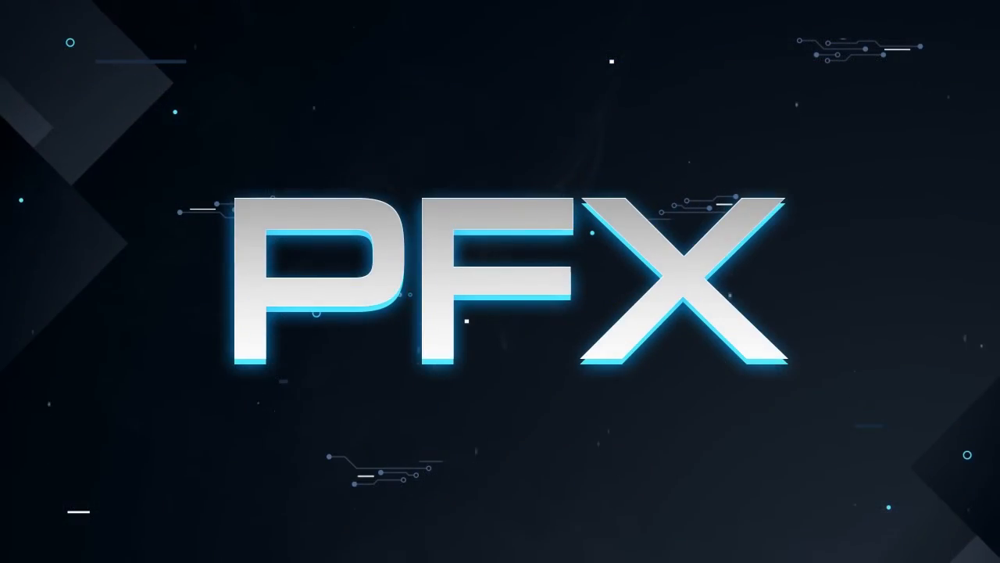